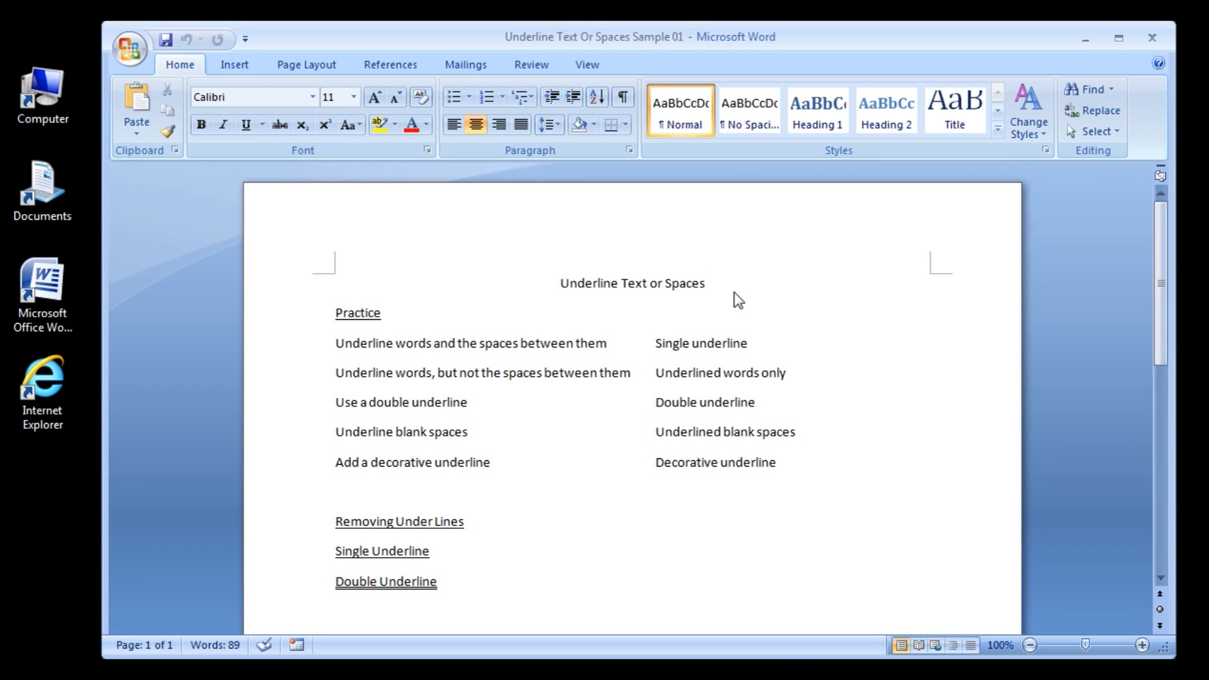
- Add a centered, underlined line reading "The Quickest Way!" below the title, and turn underlining off after it
key("Return")
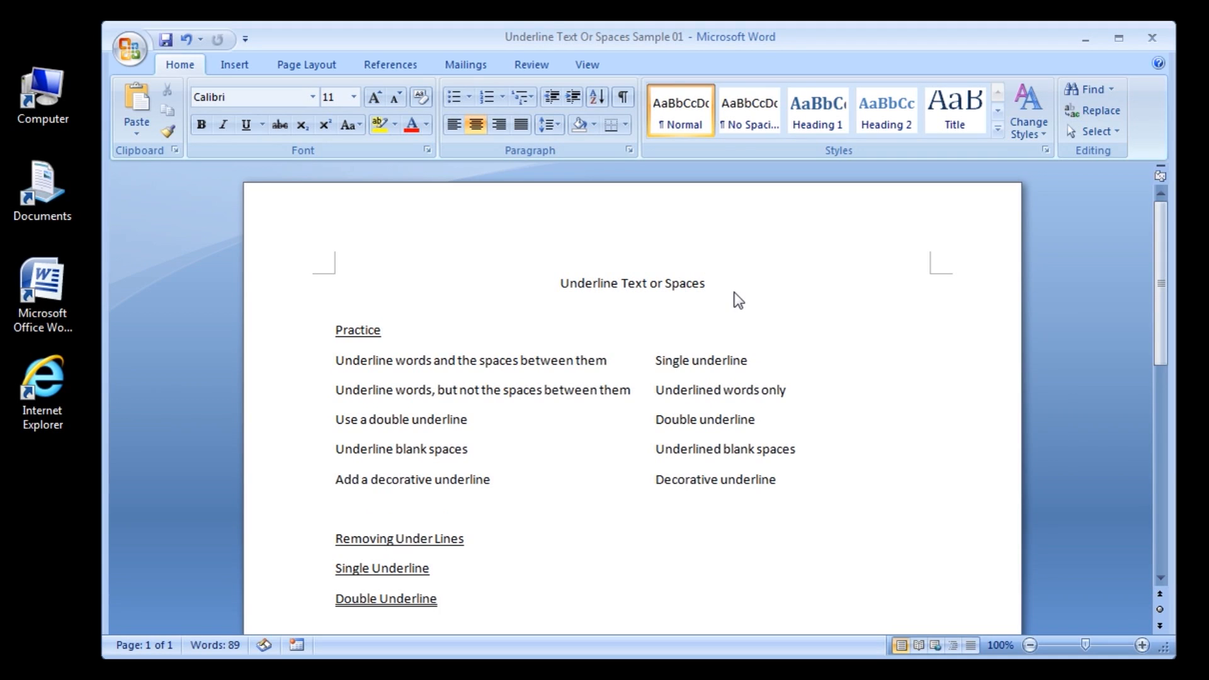
key("ctrl+u")
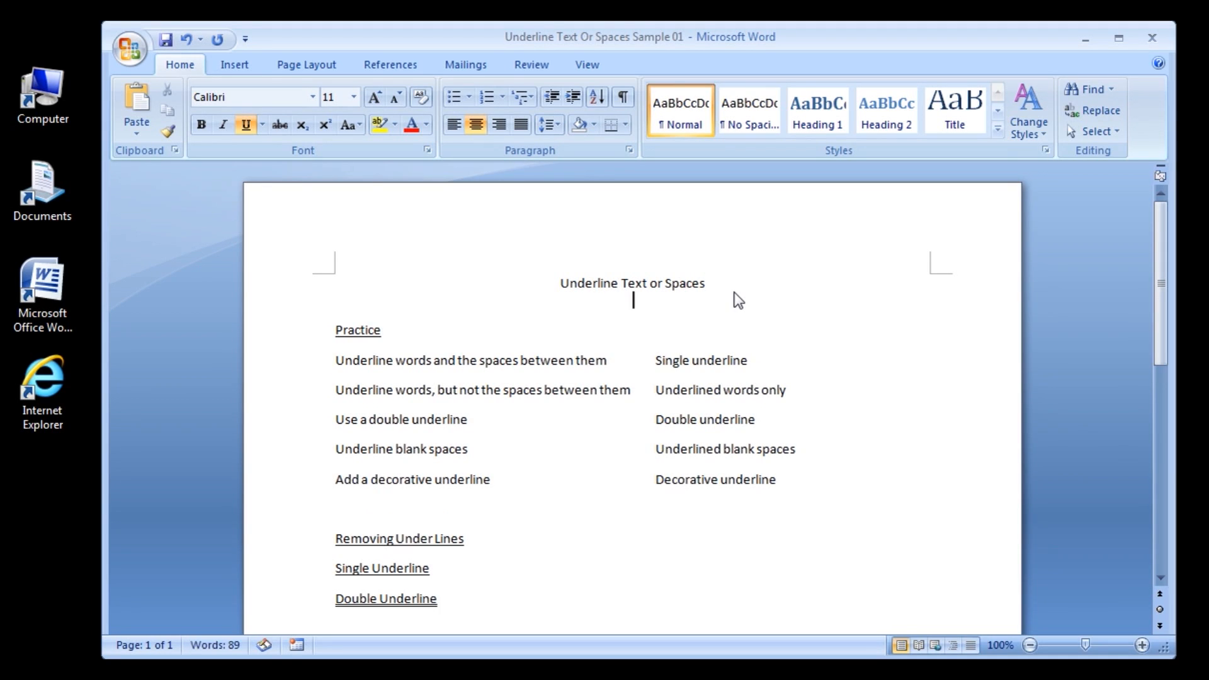
type("The Quicke")
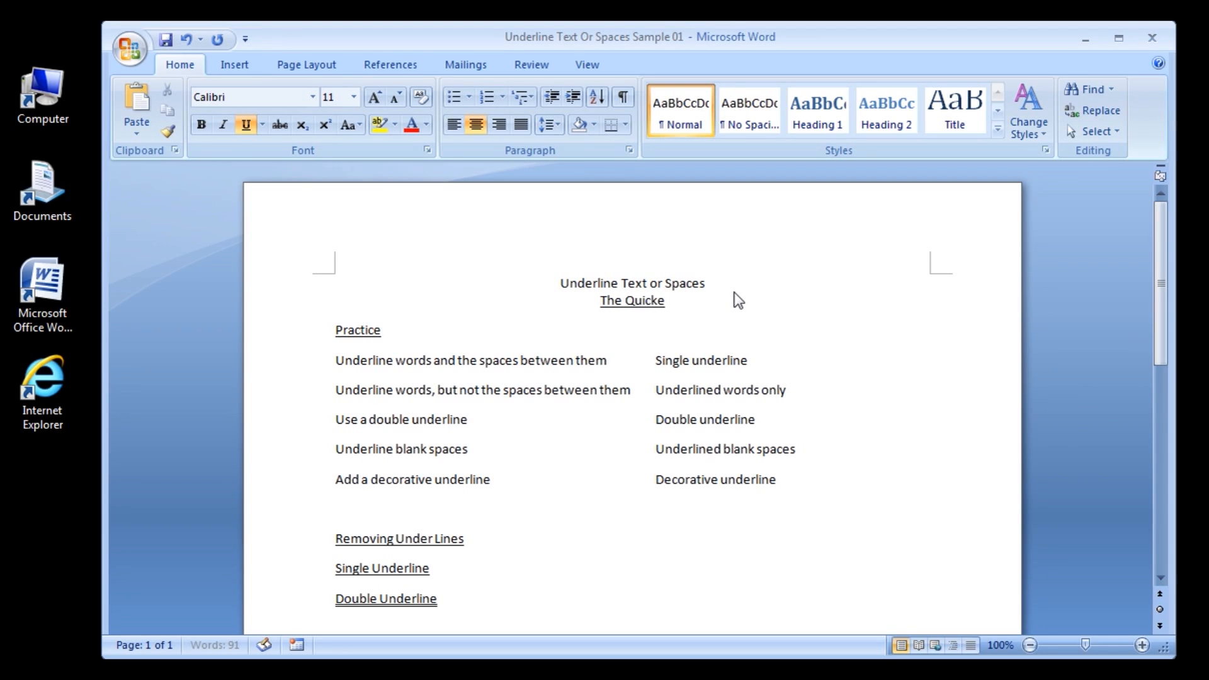
type("st Way!")
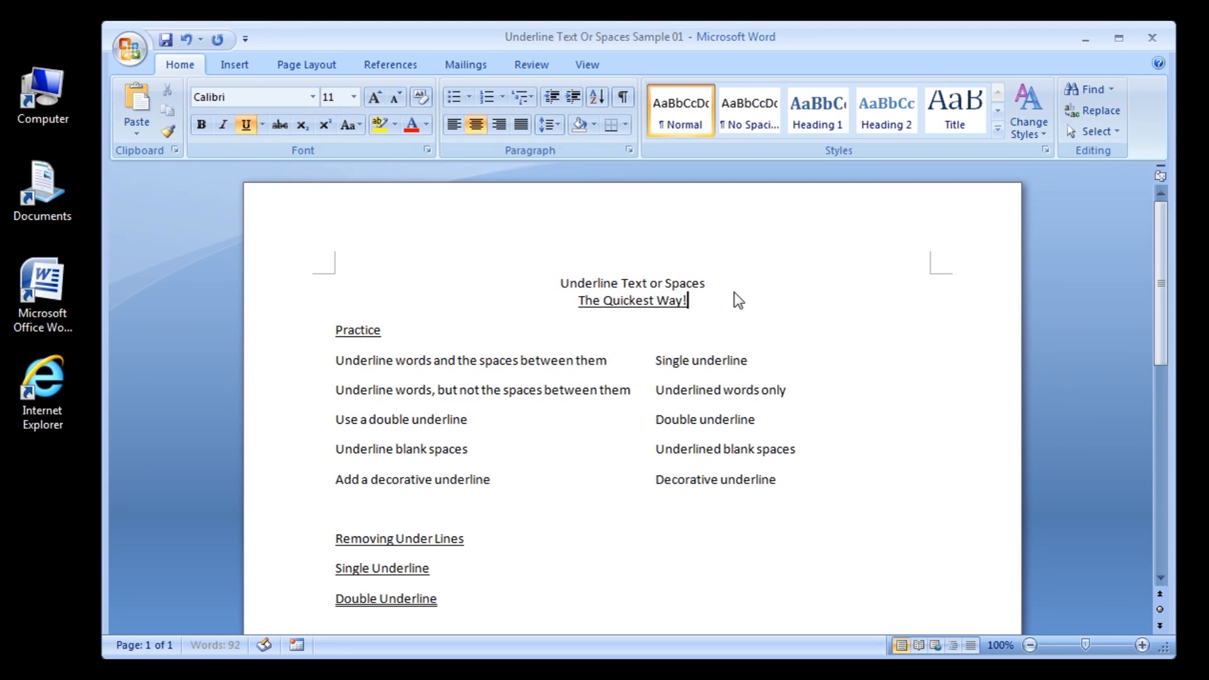
key("ctrl+u")
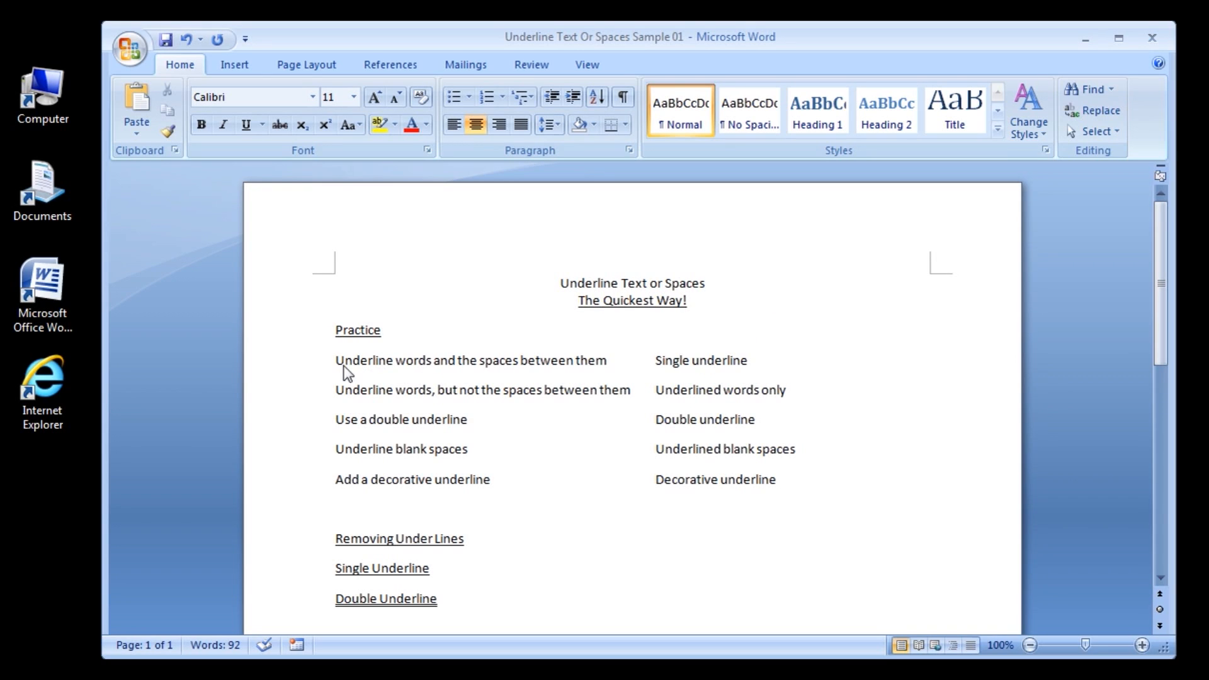
- Review the five underline instructions under the Practice heading, highlighting each one in turn
left_click_drag(335, 365, 608, 371)
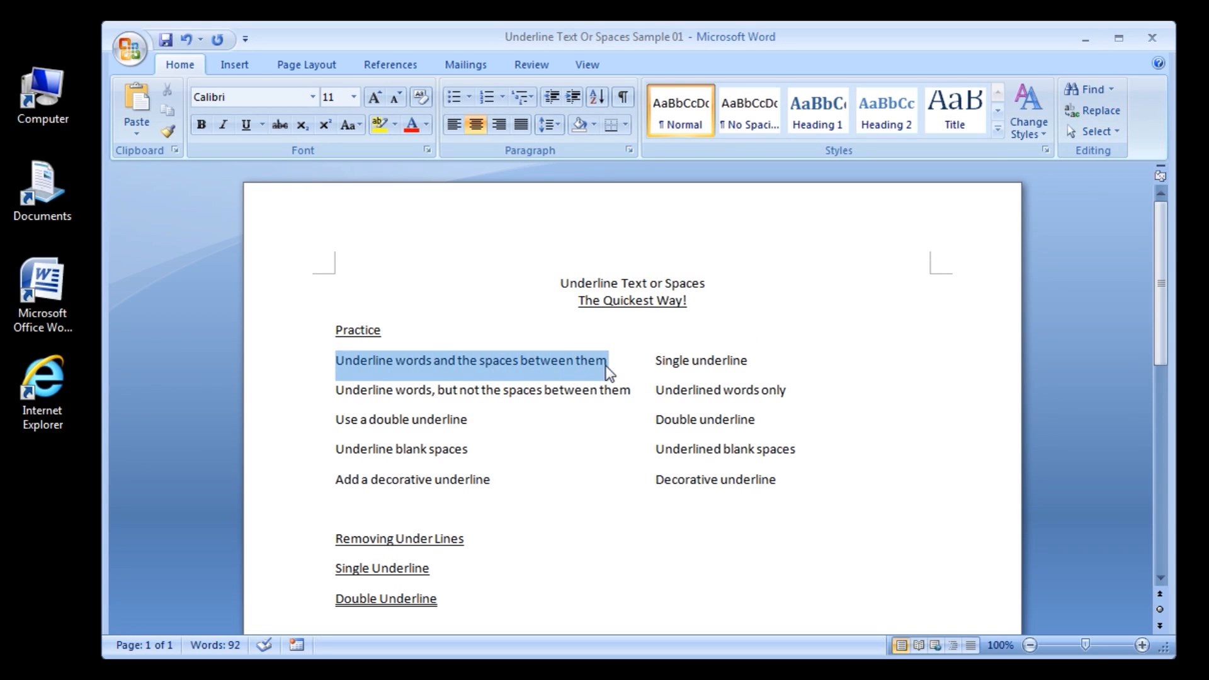
left_click(338, 393)
left_click_drag(378, 393, 631, 400)
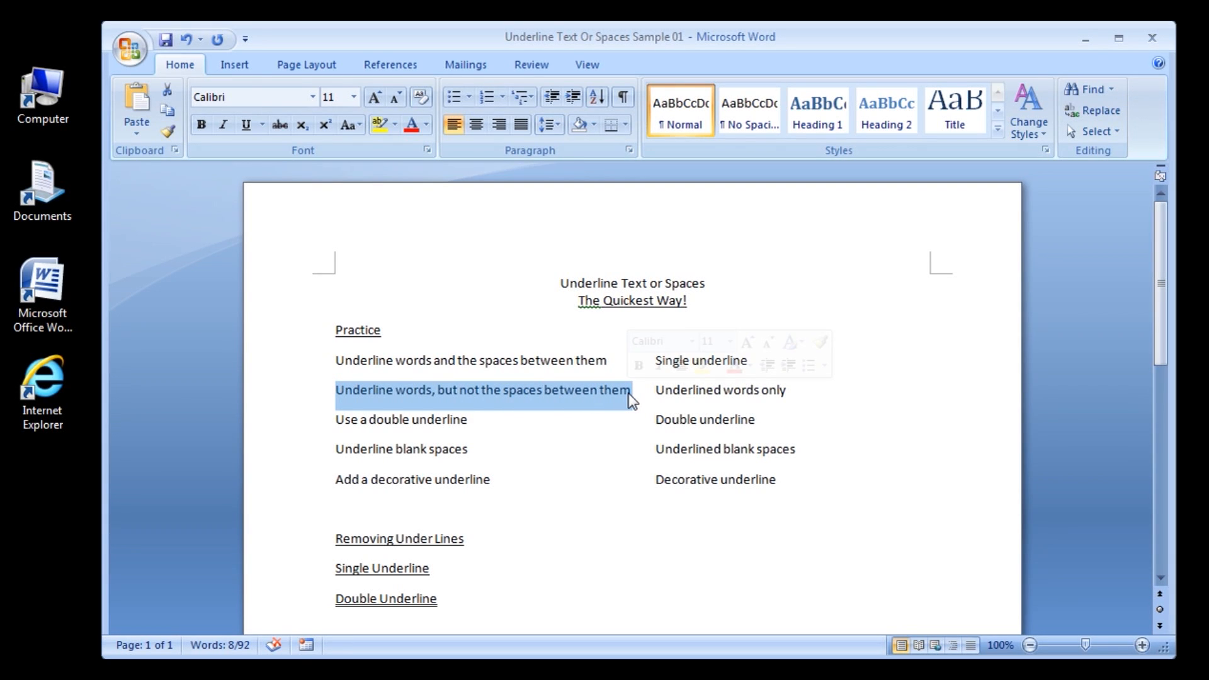
left_click(339, 423)
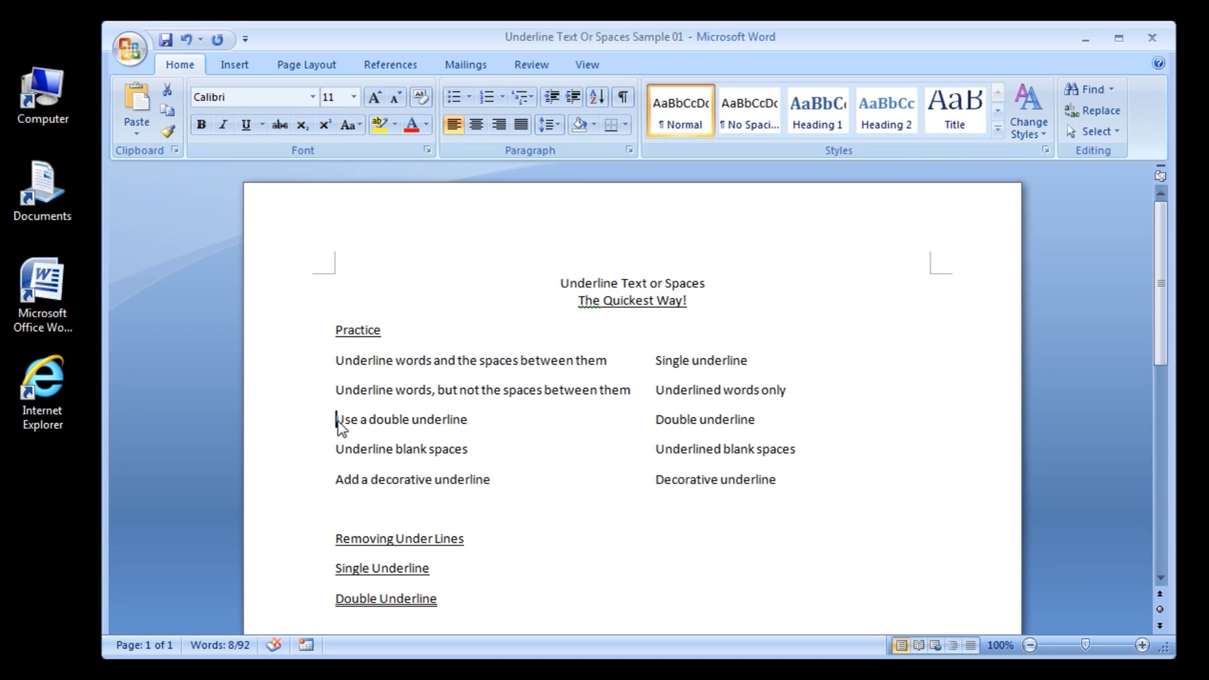
left_click_drag(338, 423, 430, 428)
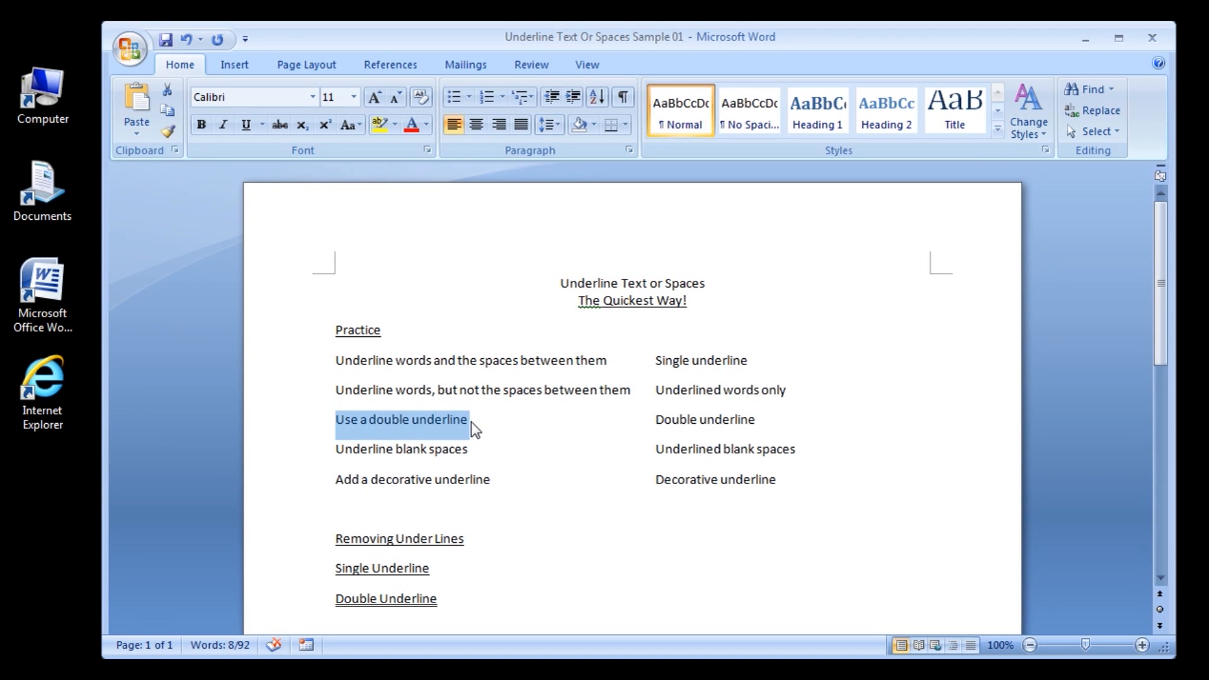
left_click_drag(339, 453, 367, 452)
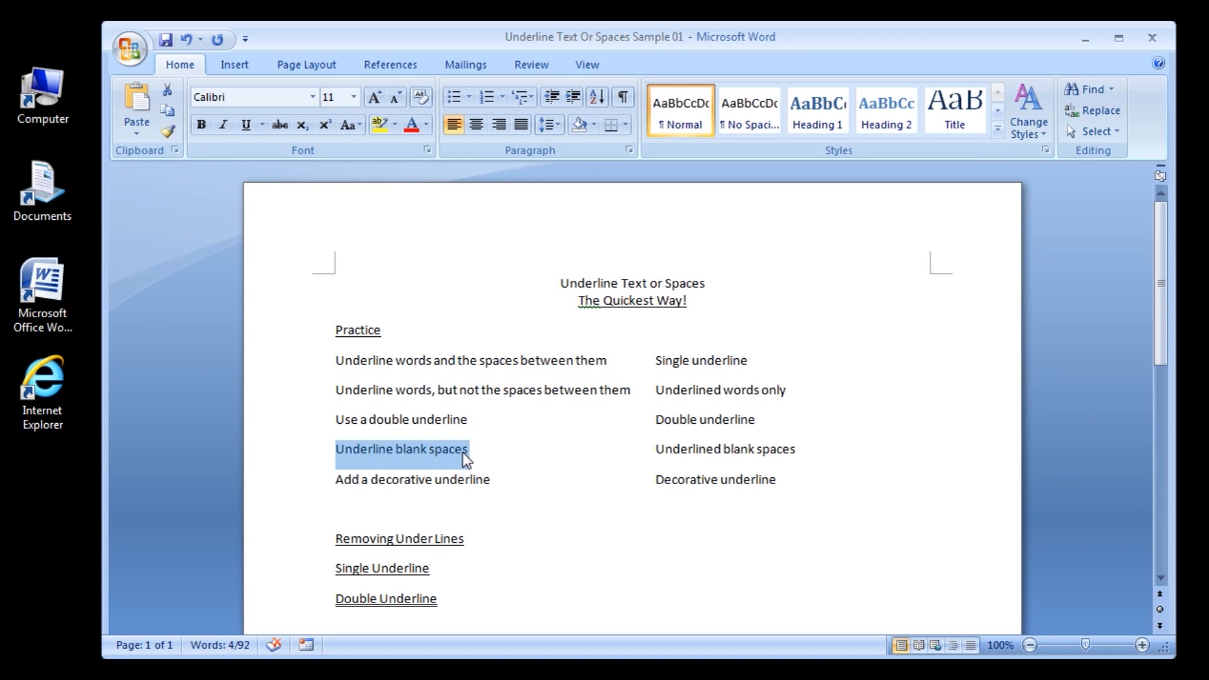
left_click_drag(466, 459, 472, 452)
left_click_drag(337, 484, 491, 485)
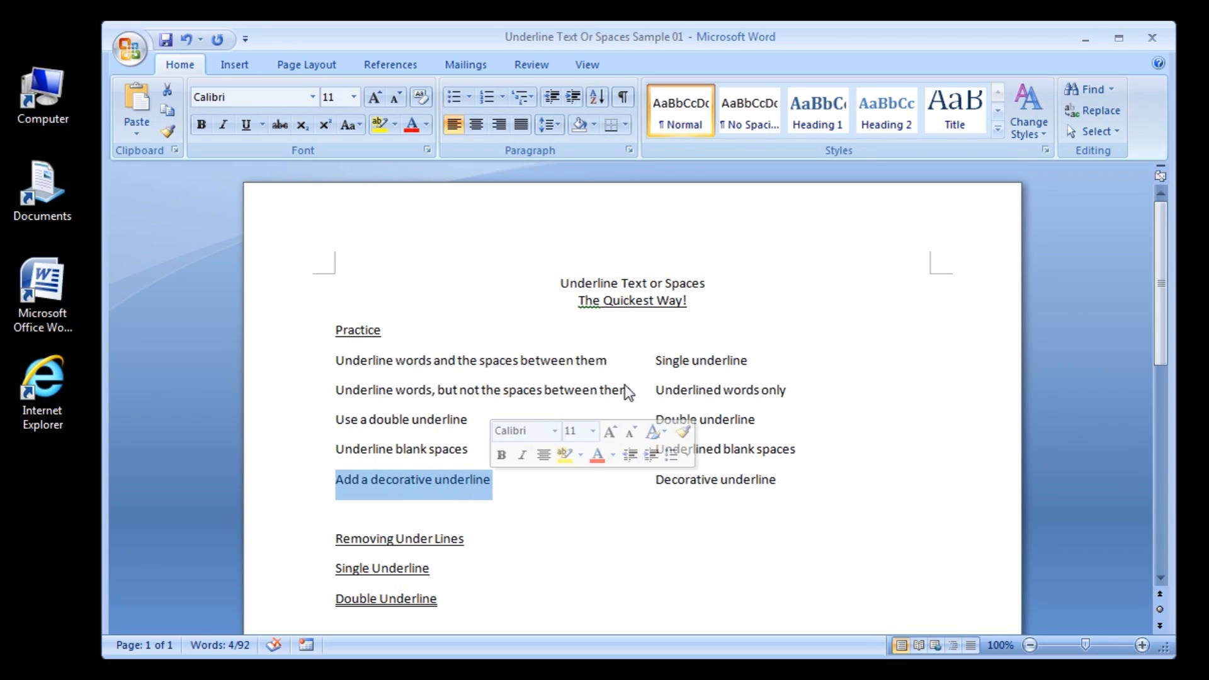
- Apply a single underline to the words "Single underline" in the Practice section
left_click(655, 361)
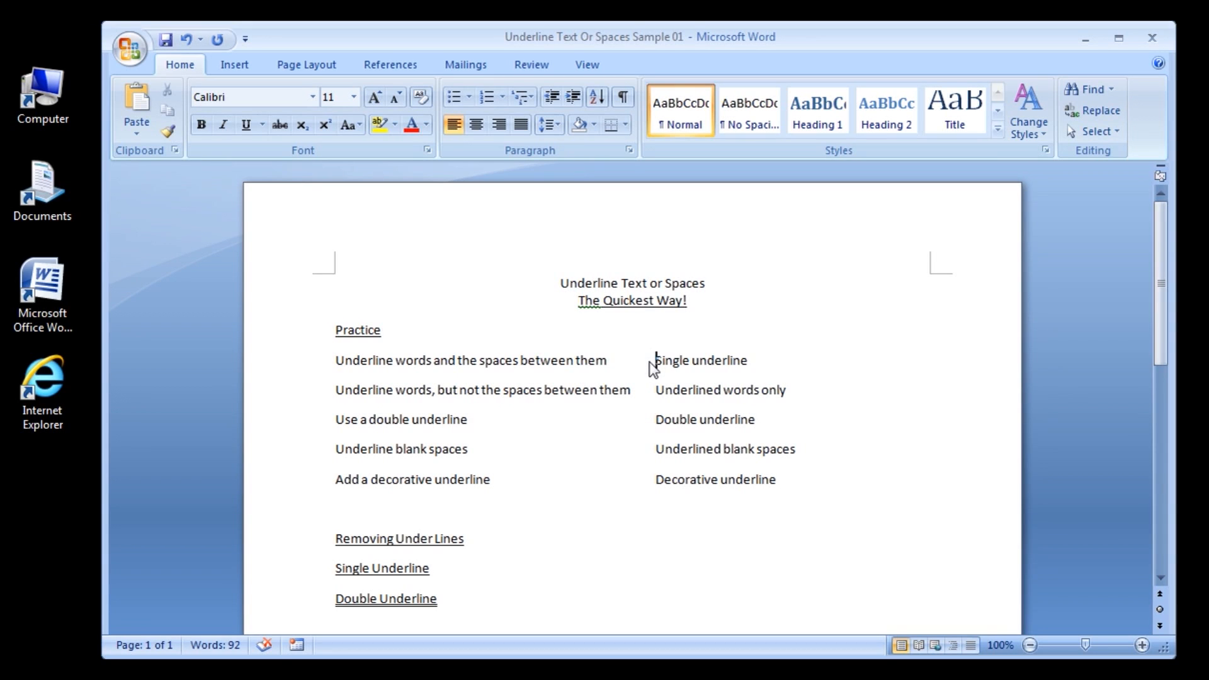
left_click_drag(650, 363, 715, 360)
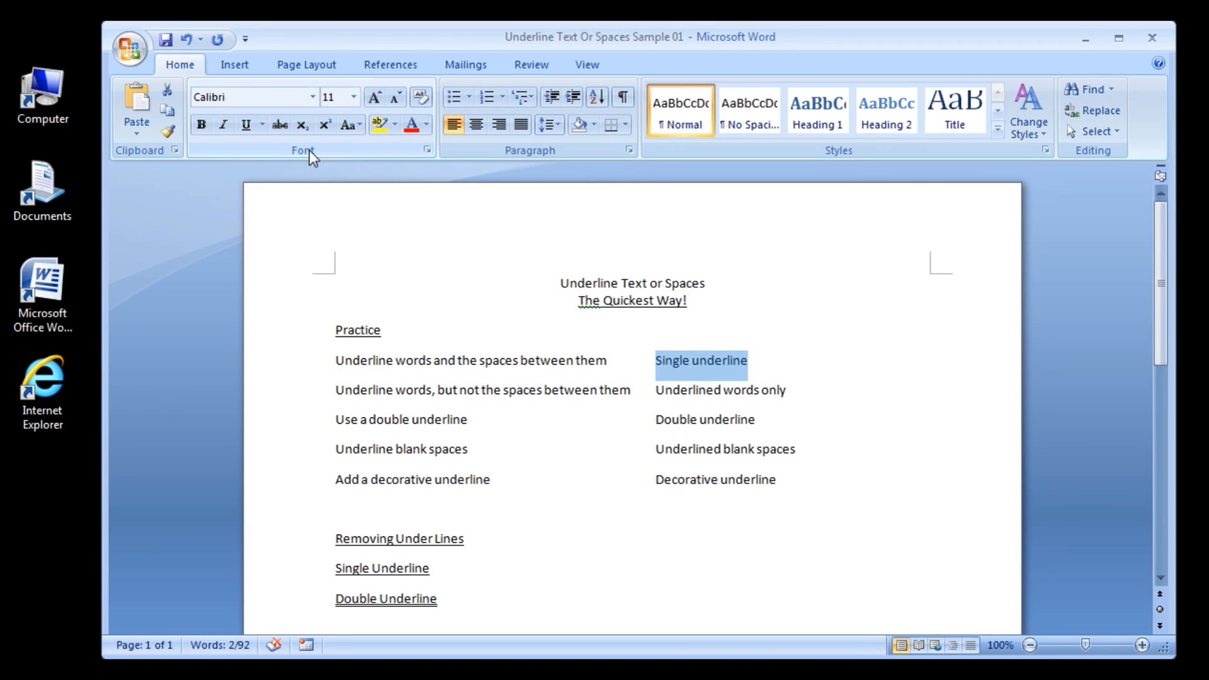
left_click(249, 127)
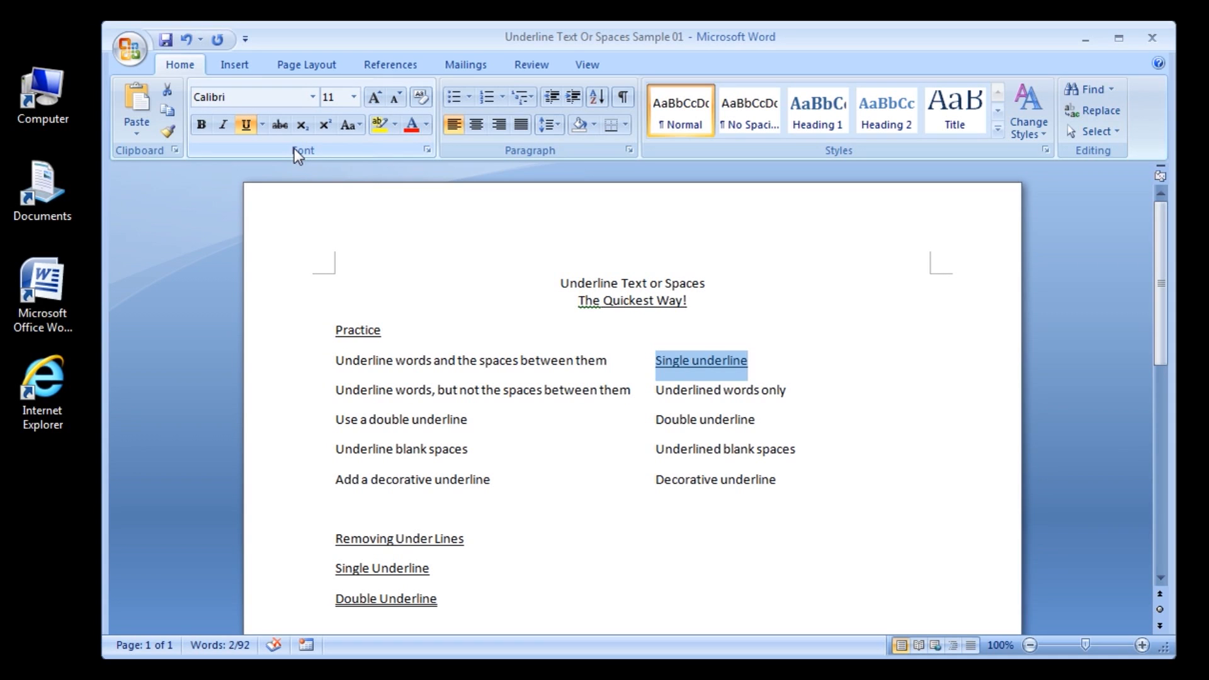
- Examine the font settings of the "Single underline" text, including the available underline colors
left_click(427, 150)
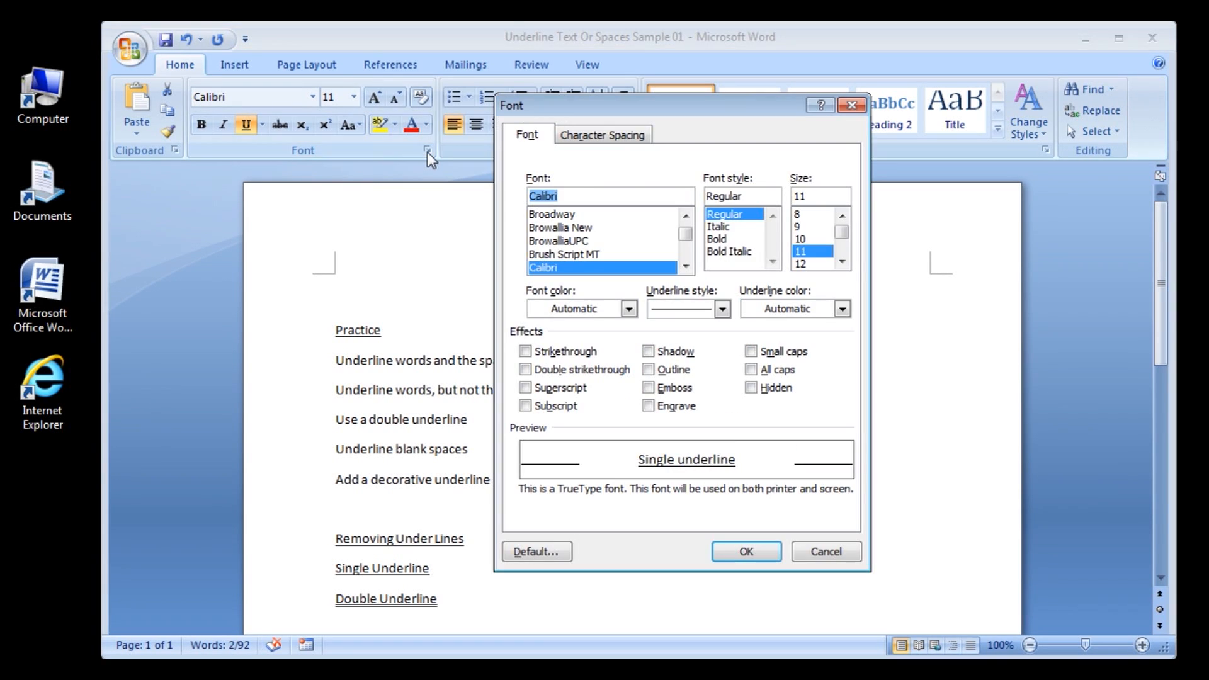
left_click(530, 136)
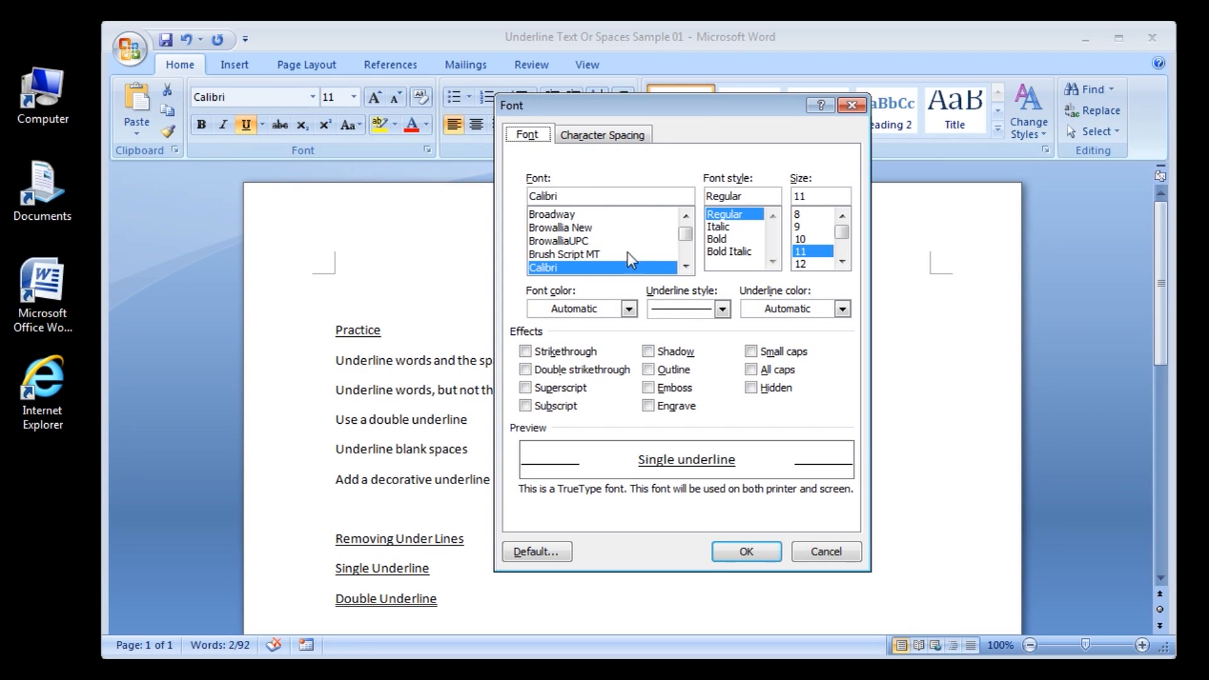
left_click(794, 310)
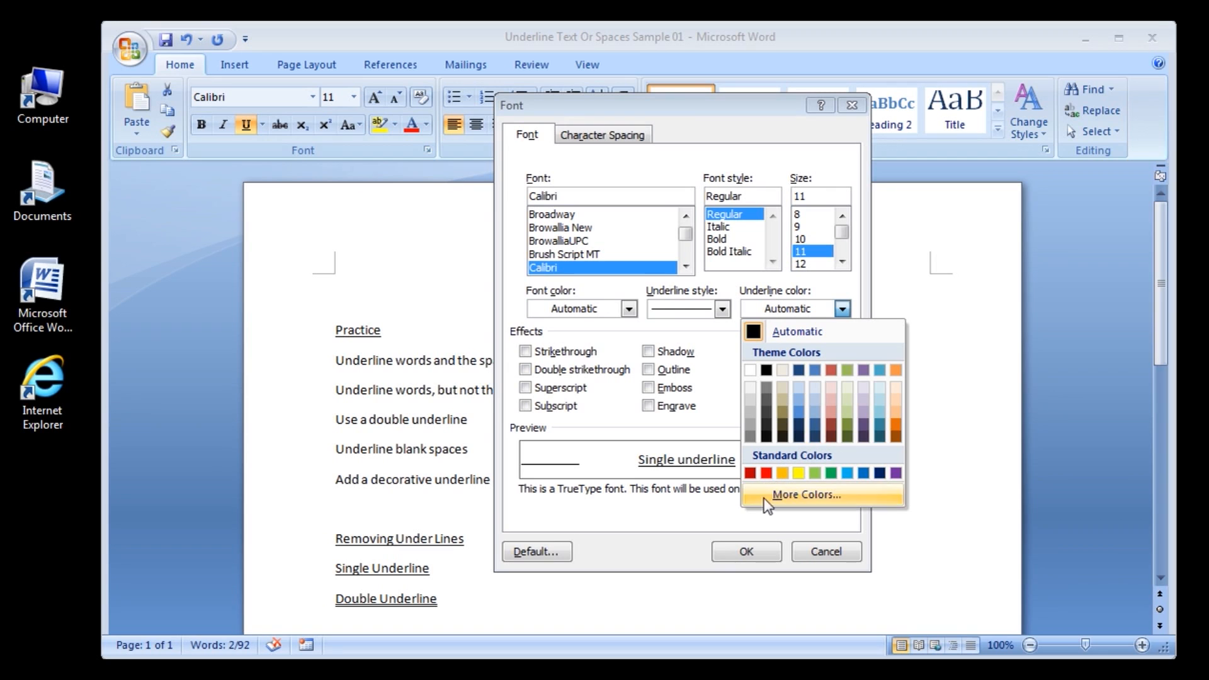
left_click(724, 553)
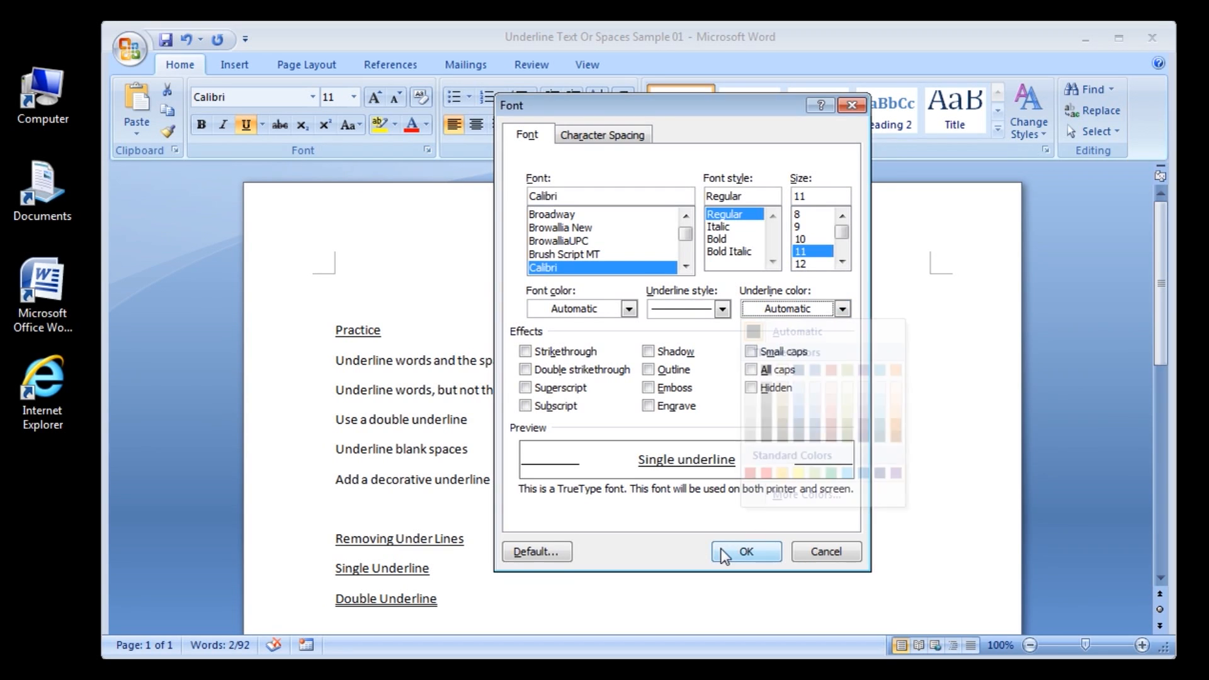
left_click(725, 553)
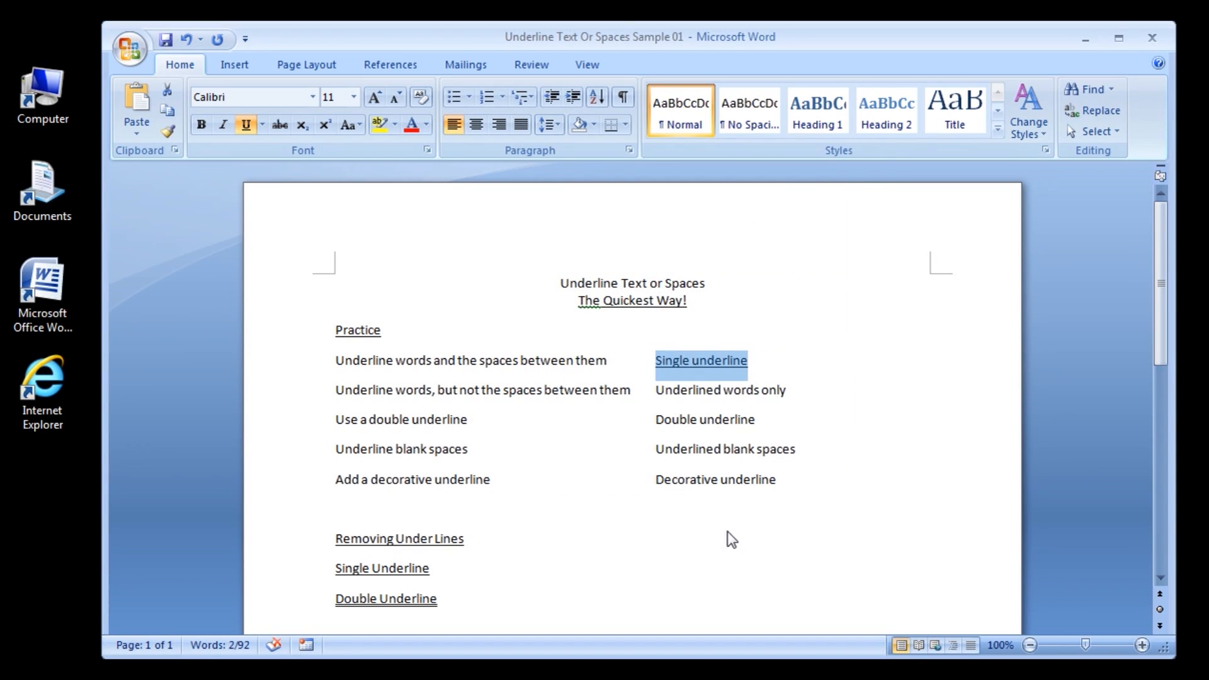
- Set the underline style of the "Underlined words only" text to Words only in the Font dialog
left_click(656, 391)
left_click_drag(657, 392, 785, 397)
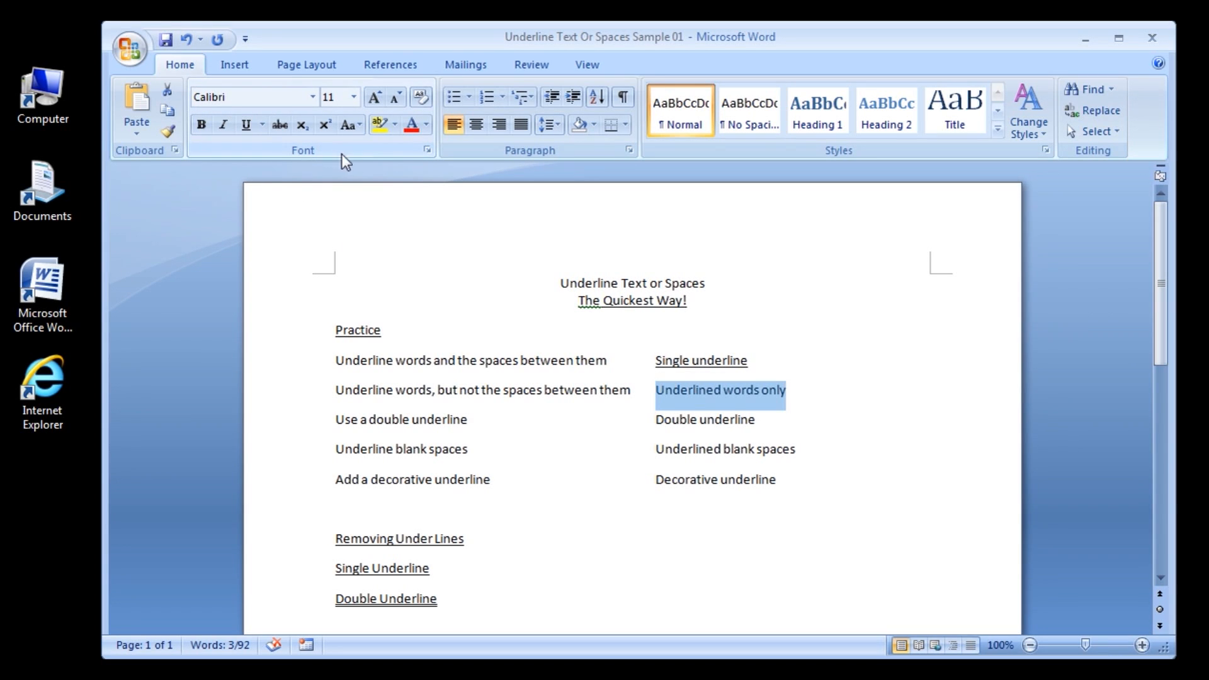
left_click(426, 150)
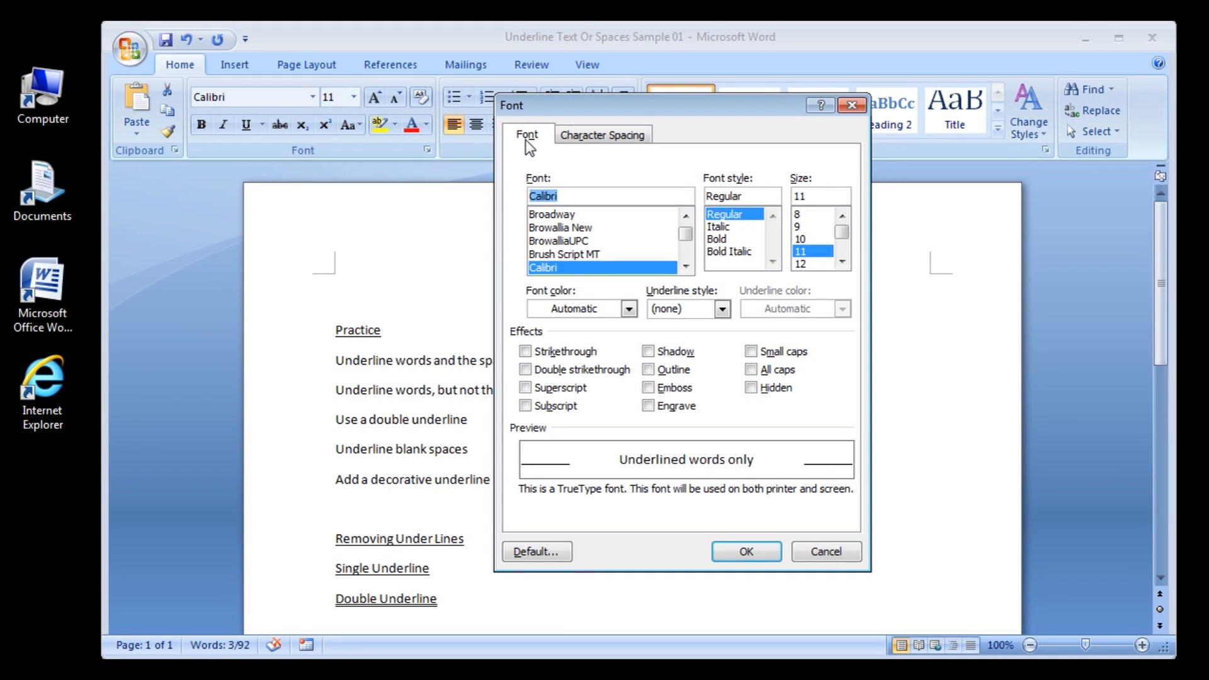
left_click(691, 315)
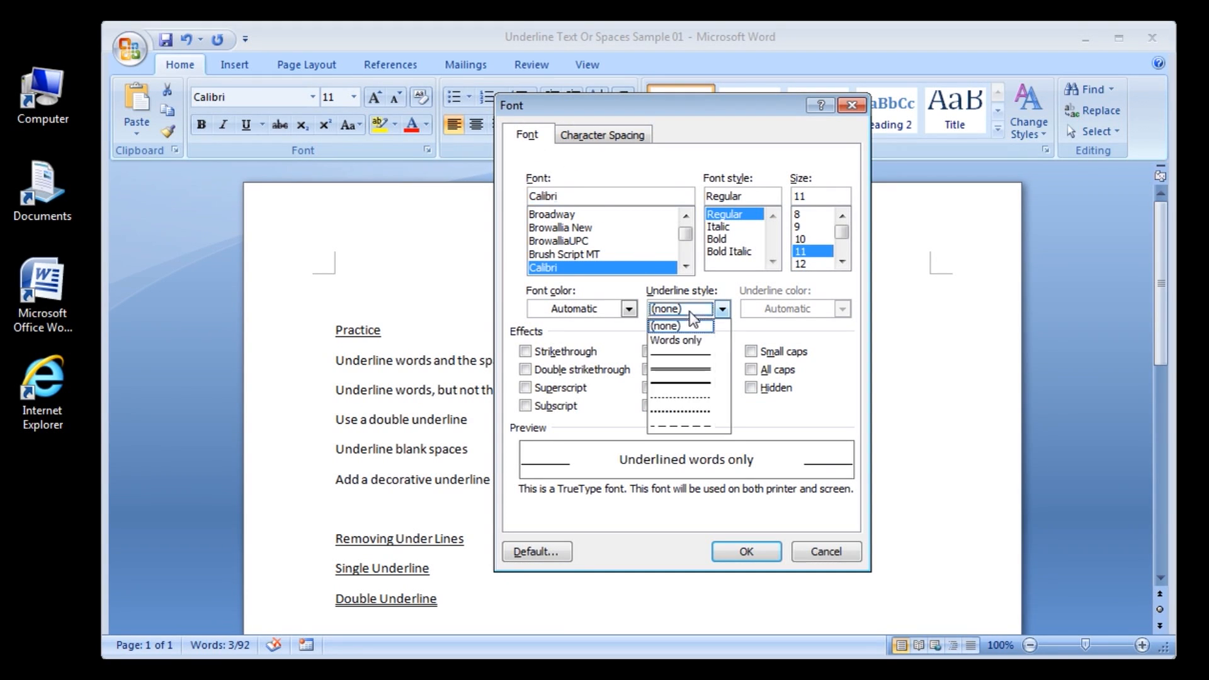
left_click(709, 340)
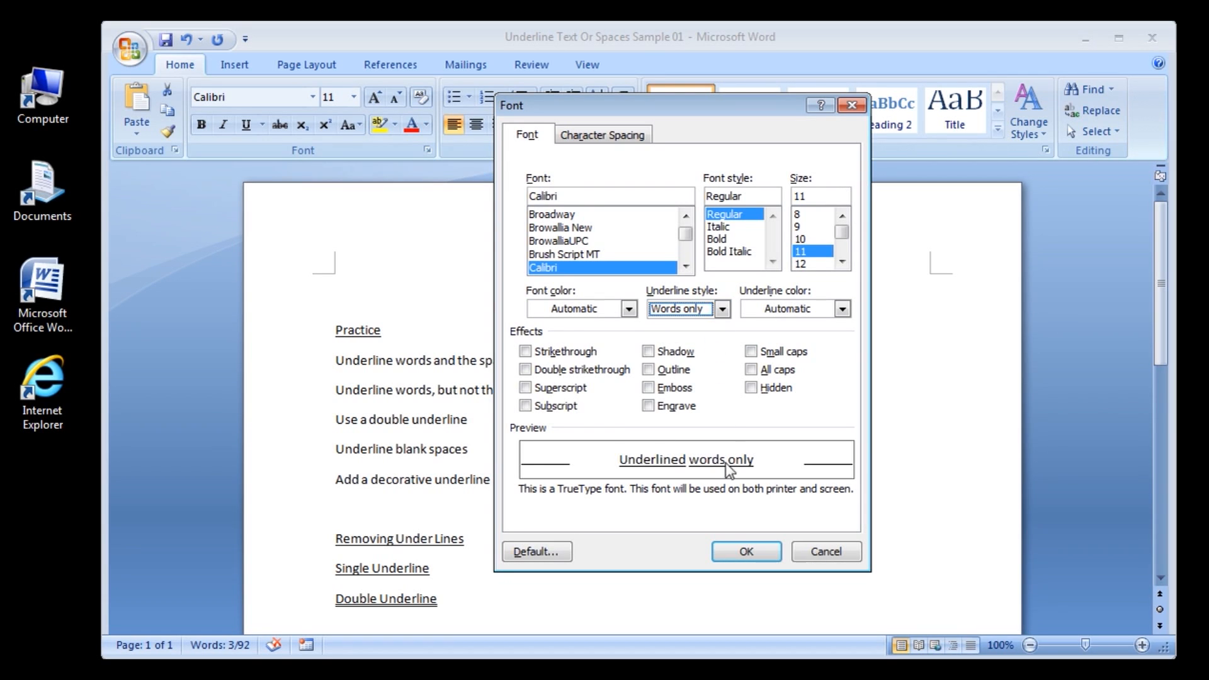
left_click(736, 556)
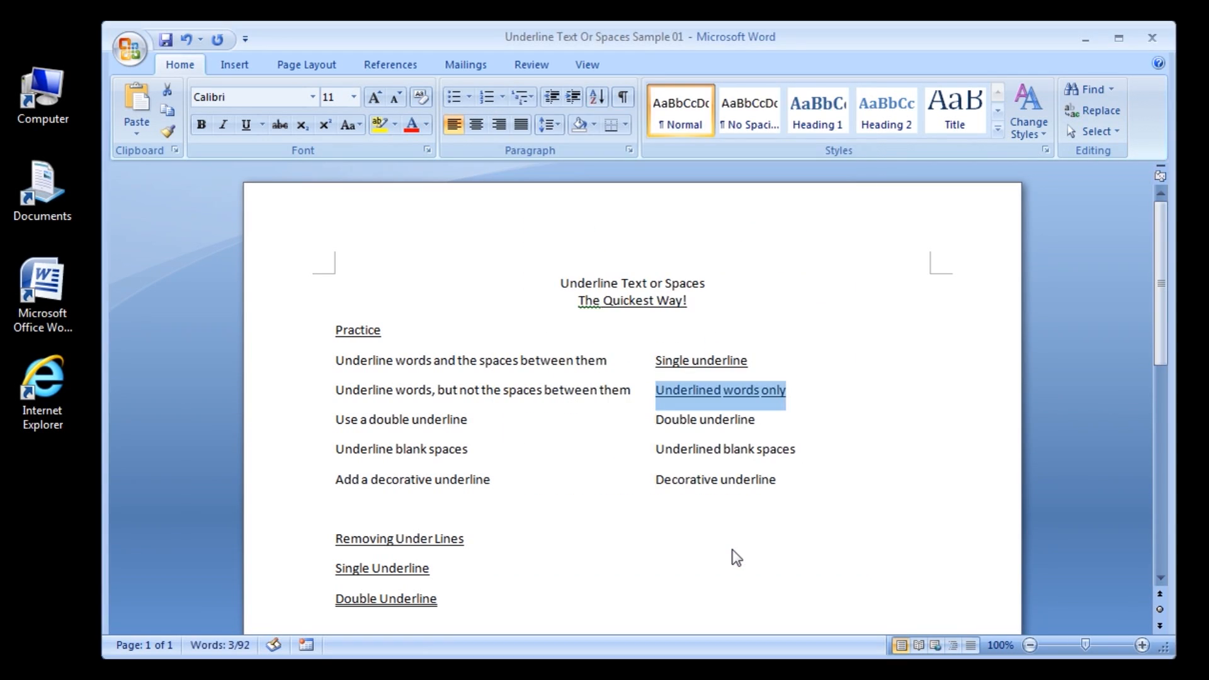
- Apply the double-line underline style to the "Double underline" text through the Font dialog
left_click(657, 419)
left_click_drag(657, 423, 760, 430)
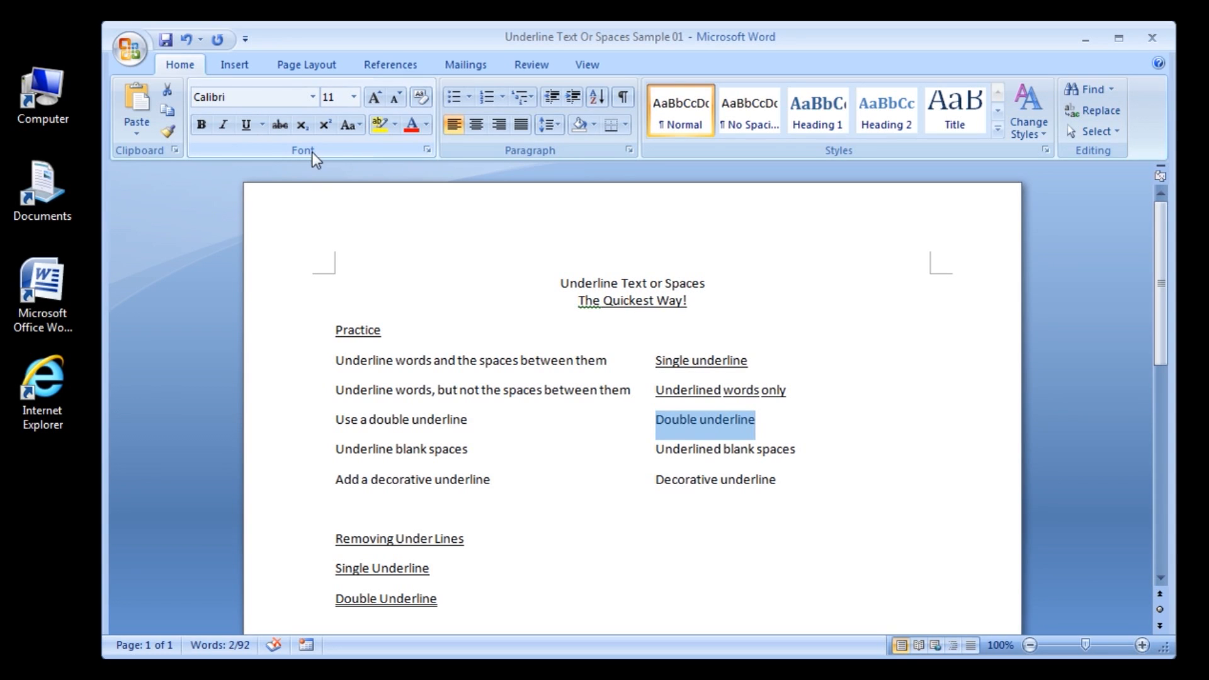
left_click(427, 149)
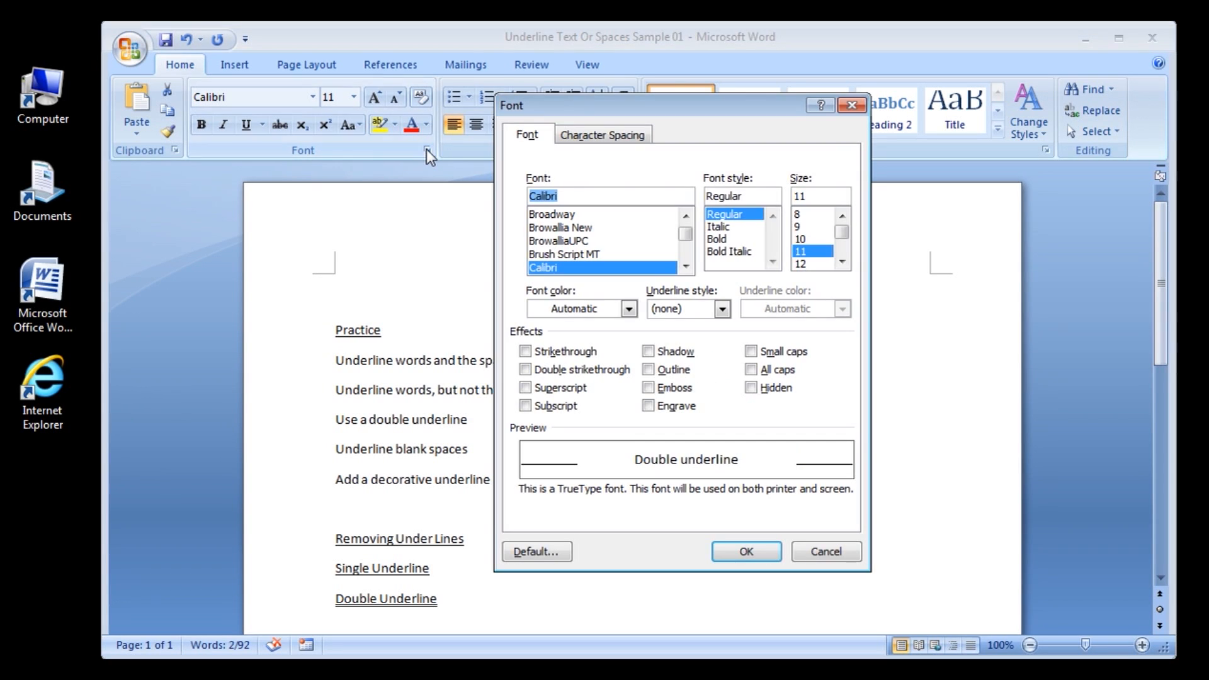
left_click(527, 135)
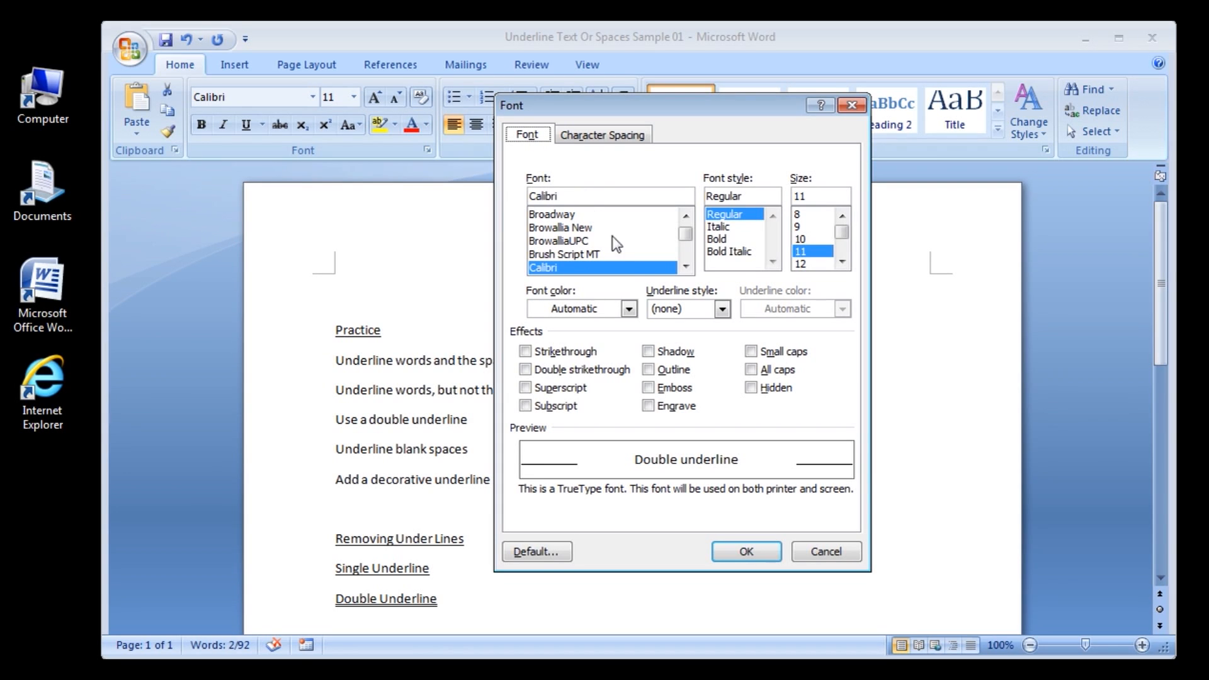
left_click(685, 310)
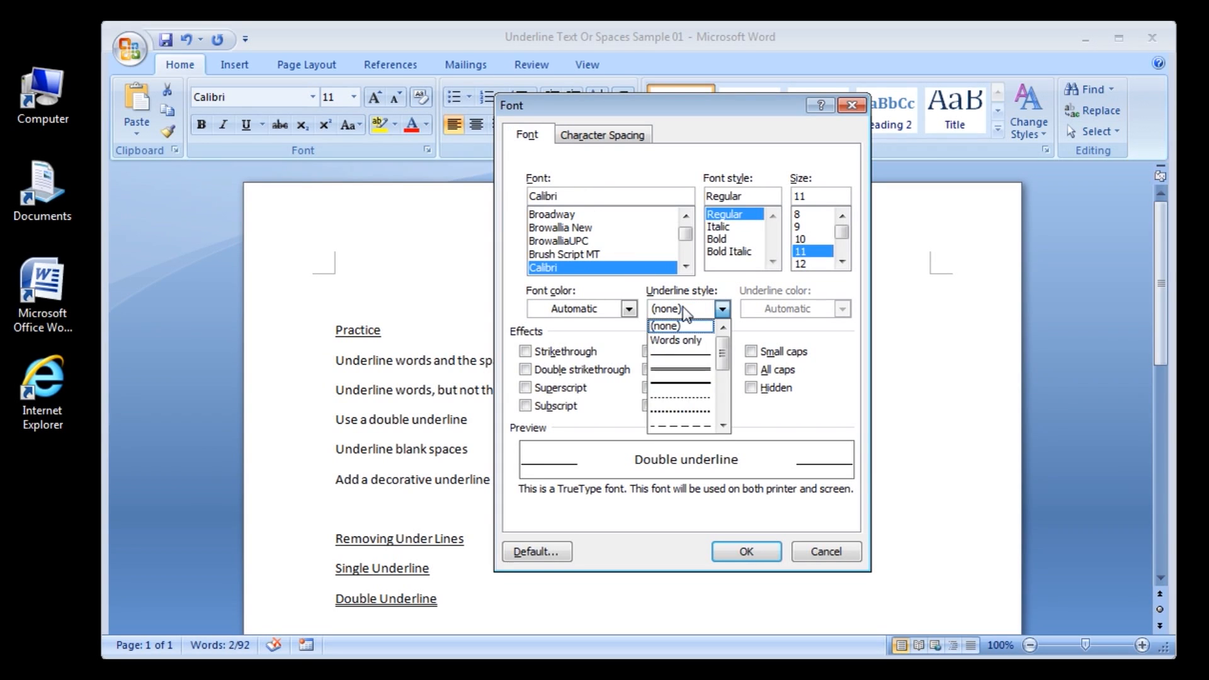
left_click(697, 369)
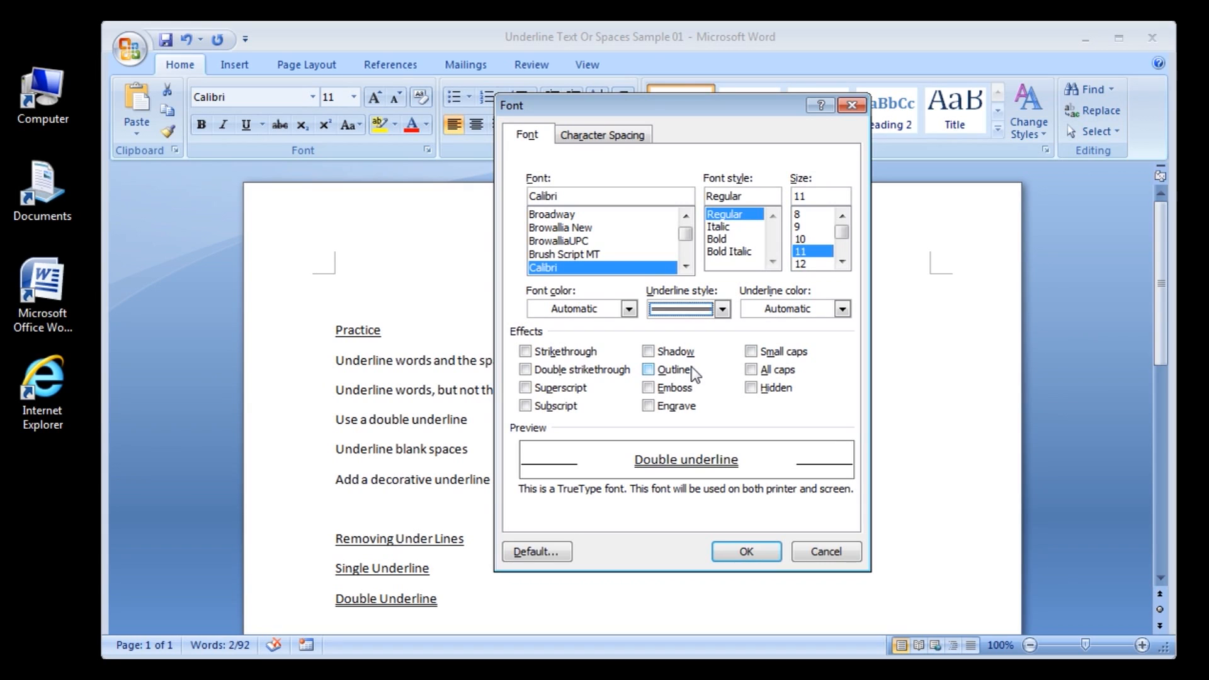
left_click(762, 552)
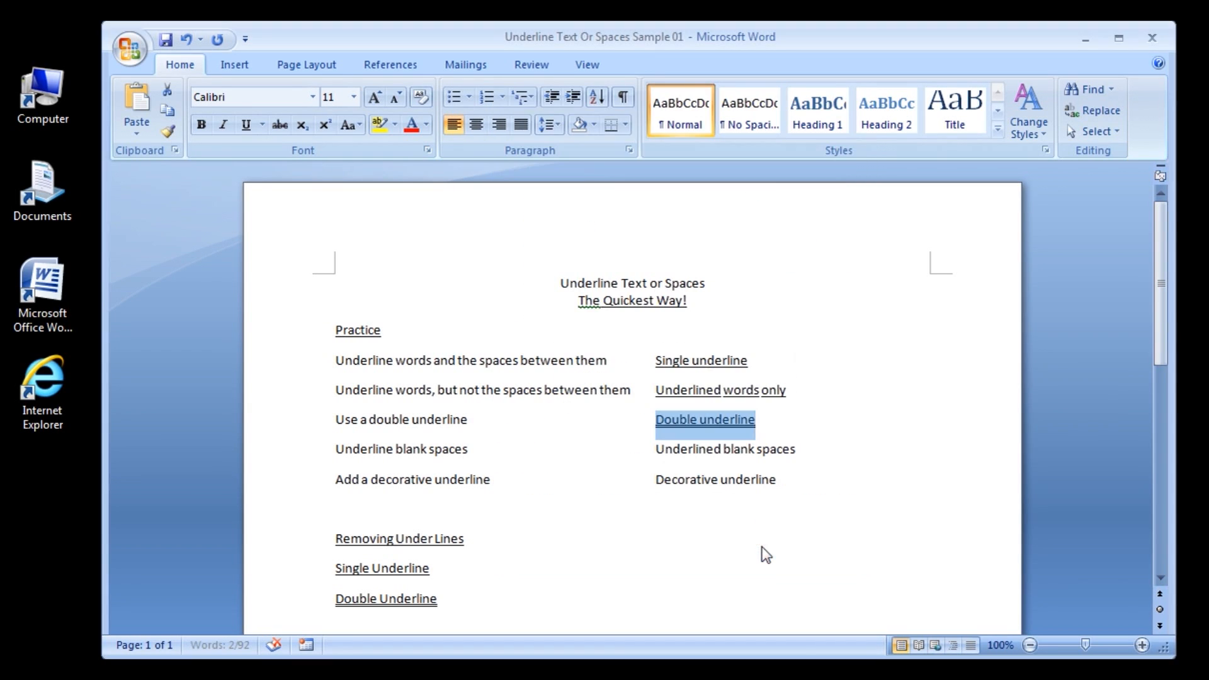
- Try a row of underscore characters after "Underlined blank spaces" and delete it
left_click(656, 453)
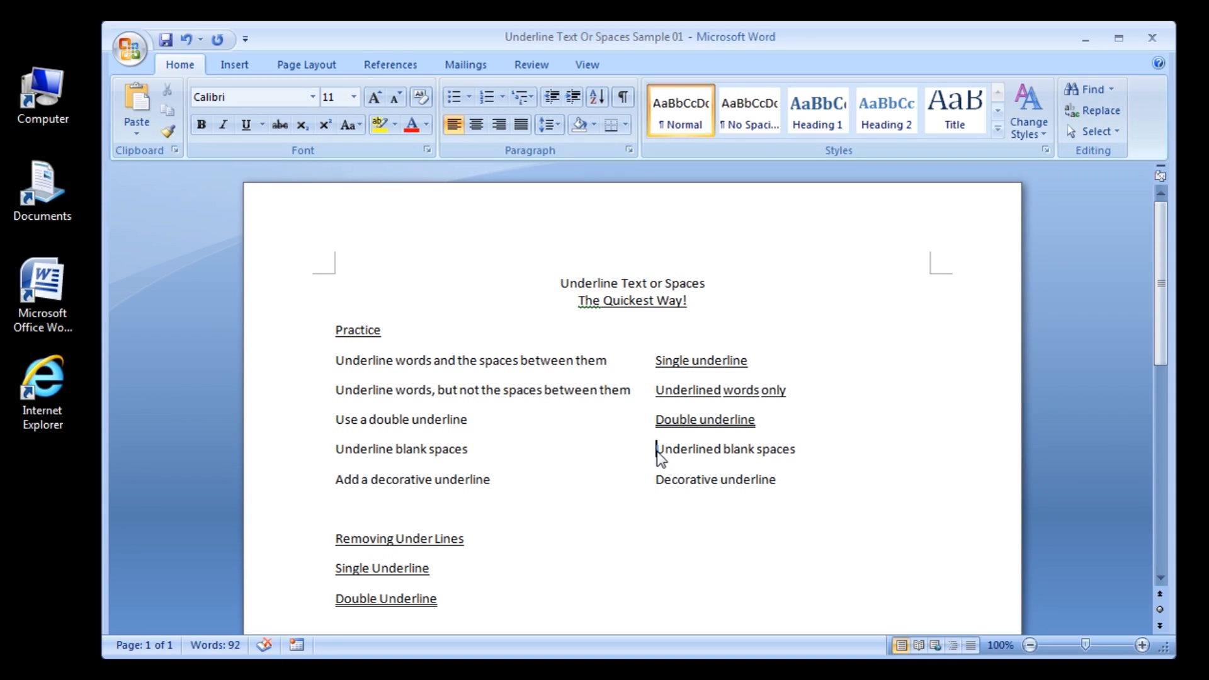
left_click_drag(656, 453, 775, 456)
left_click(798, 454)
type("______")
key("BackSpace")
key("BackSpace")
key("BackSpace")
key("BackSpace")
key("BackSpace")
key("BackSpace")
key("BackSpace")
key("BackSpace")
key("BackSpace")
key("BackSpace")
key("BackSpace")
key("BackSpace")
- Try adding an underlined tab space at the end of the "Underlined blank spaces" line
key("Tab")
left_click_drag(811, 455, 829, 456)
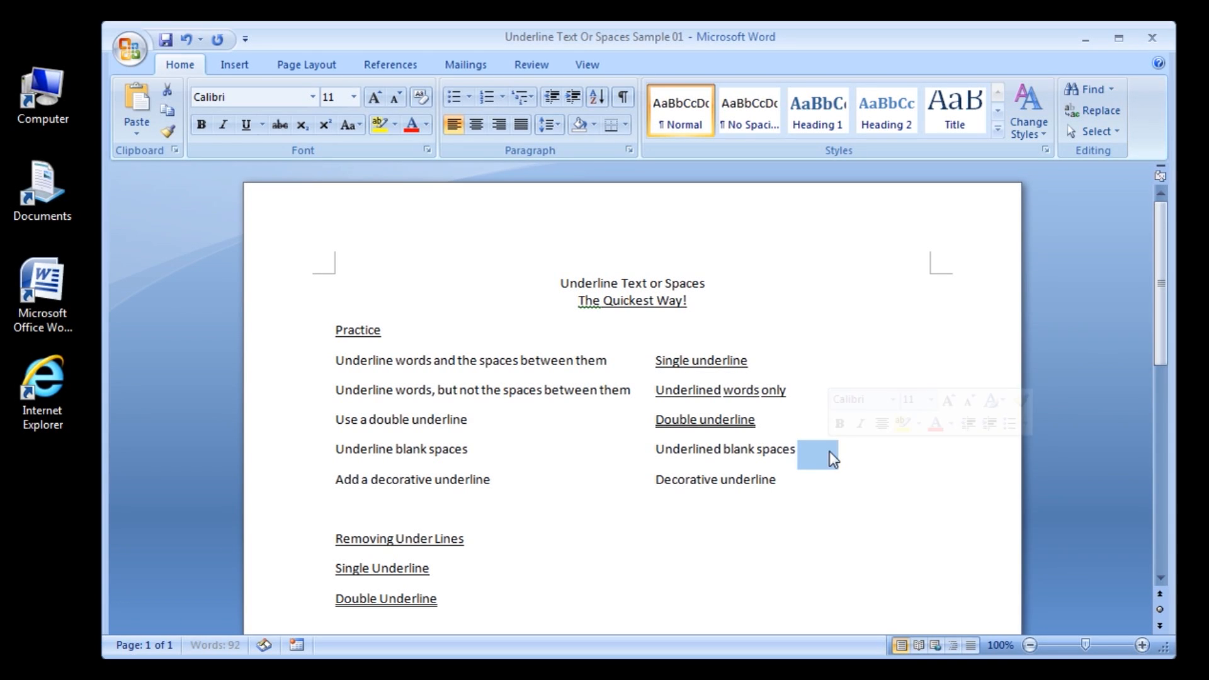
key("ctrl+u")
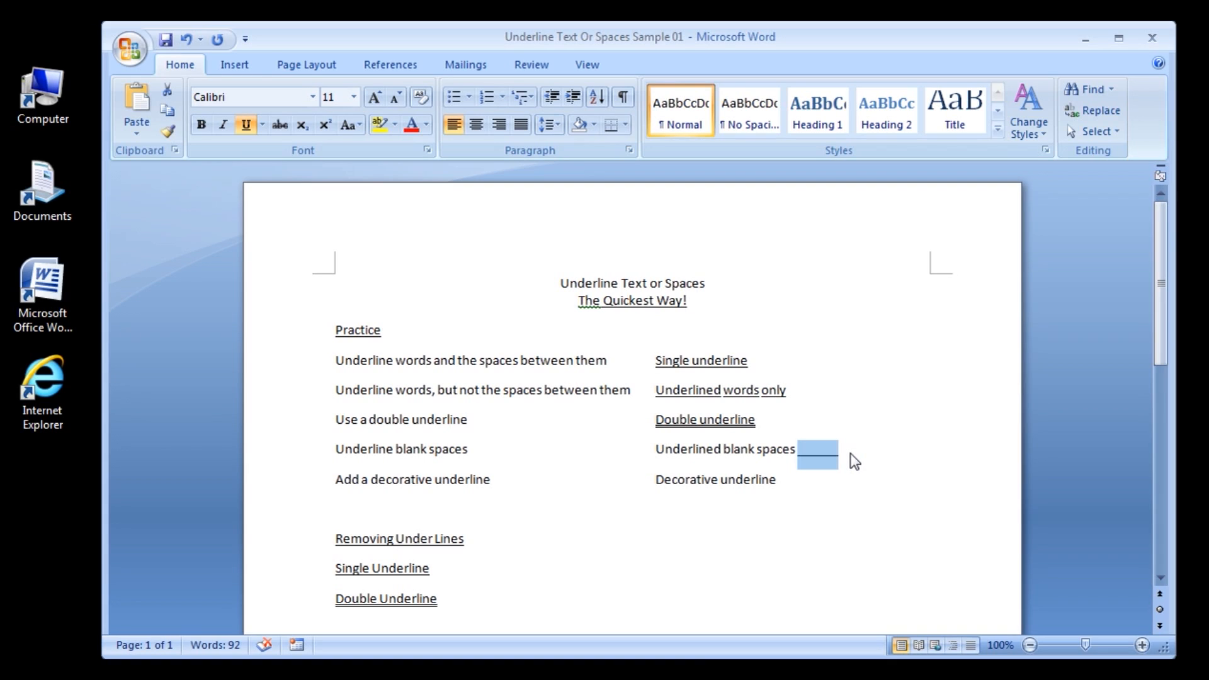
left_click(855, 462)
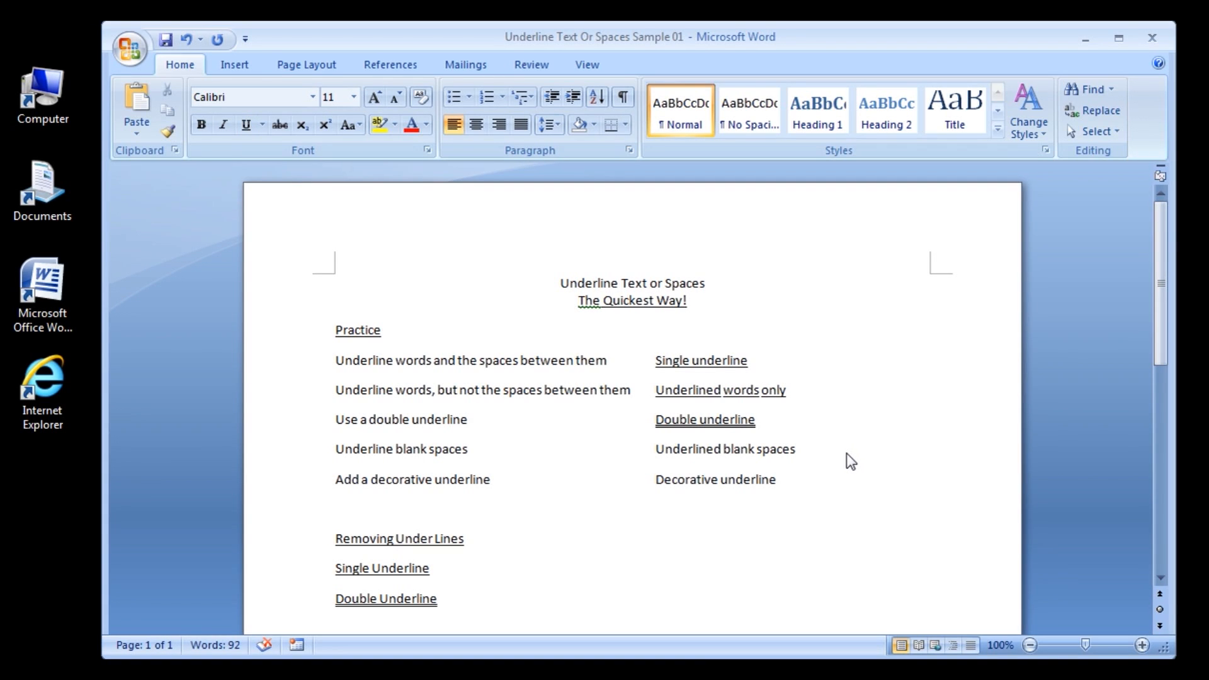
- Insert a tab after "Underlined blank spaces" and underline that blank space
key("Tab")
left_click_drag(840, 458, 821, 461)
key("ctrl+u")
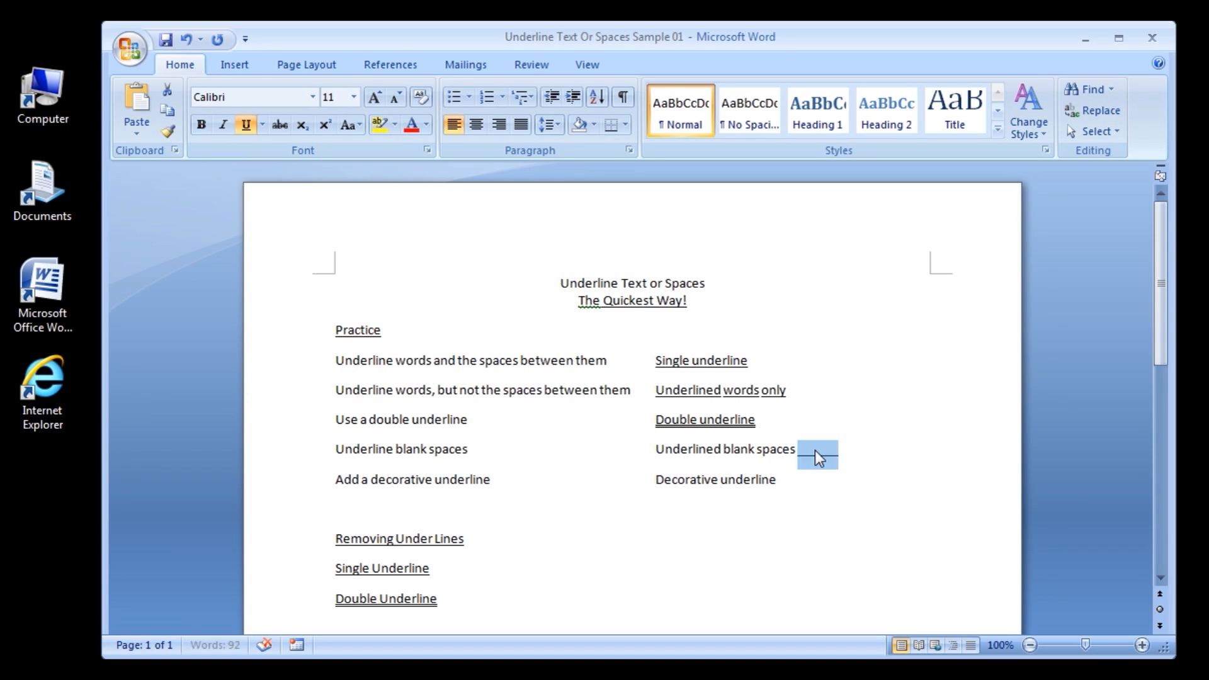
- Try extending the blank after "Underlined blank spaces" with another underlined tab, and undo the underlined blank
left_click(847, 464)
key("BackSpace")
key("Tab")
key("ctrl+u")
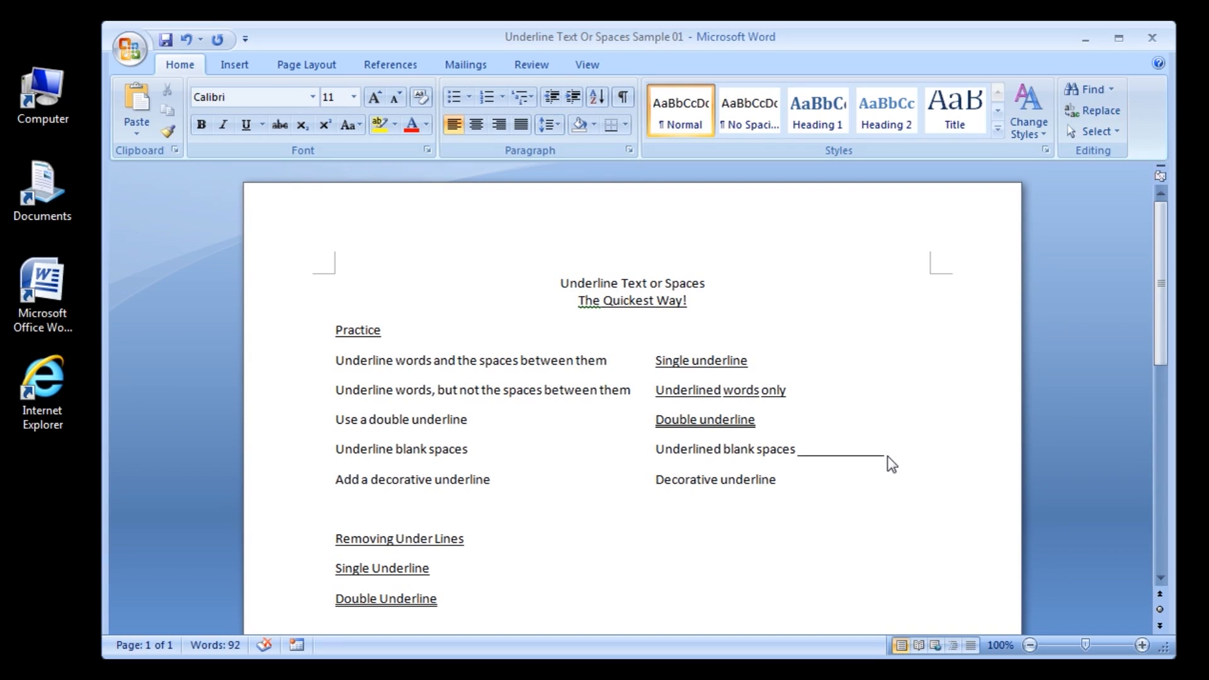
key("ctrl+z")
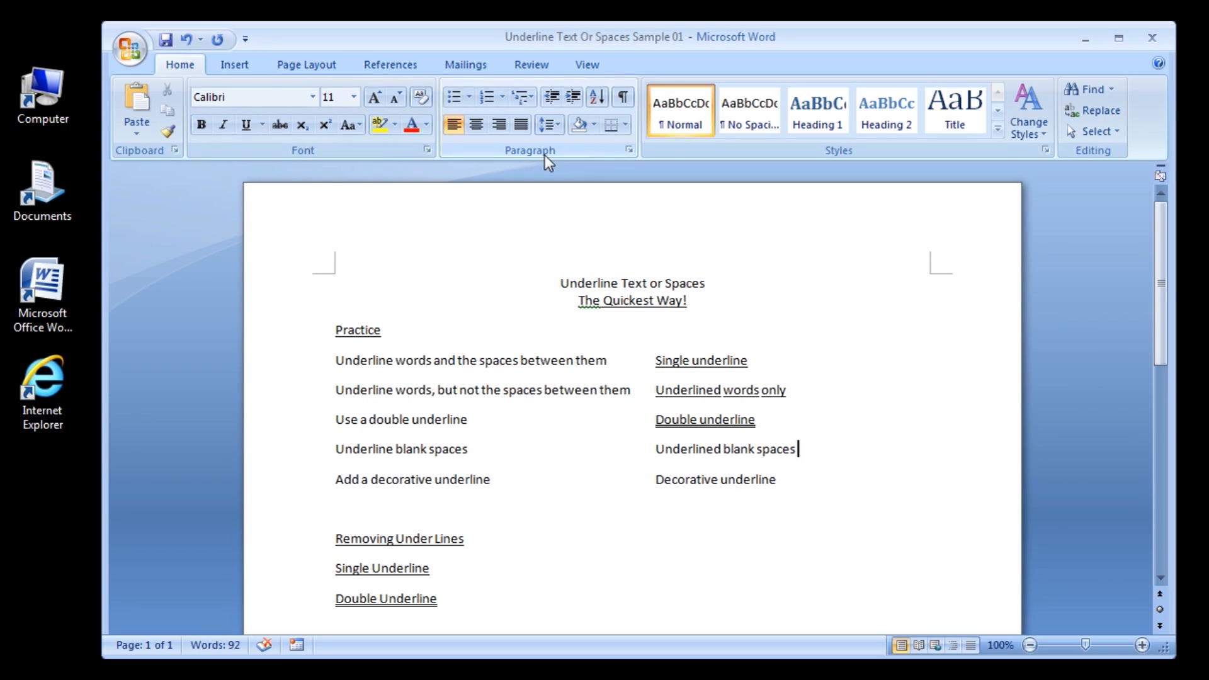
- Show the formatting marks and insert a single-underlined tab after "Underlined blank spaces"
left_click(623, 98)
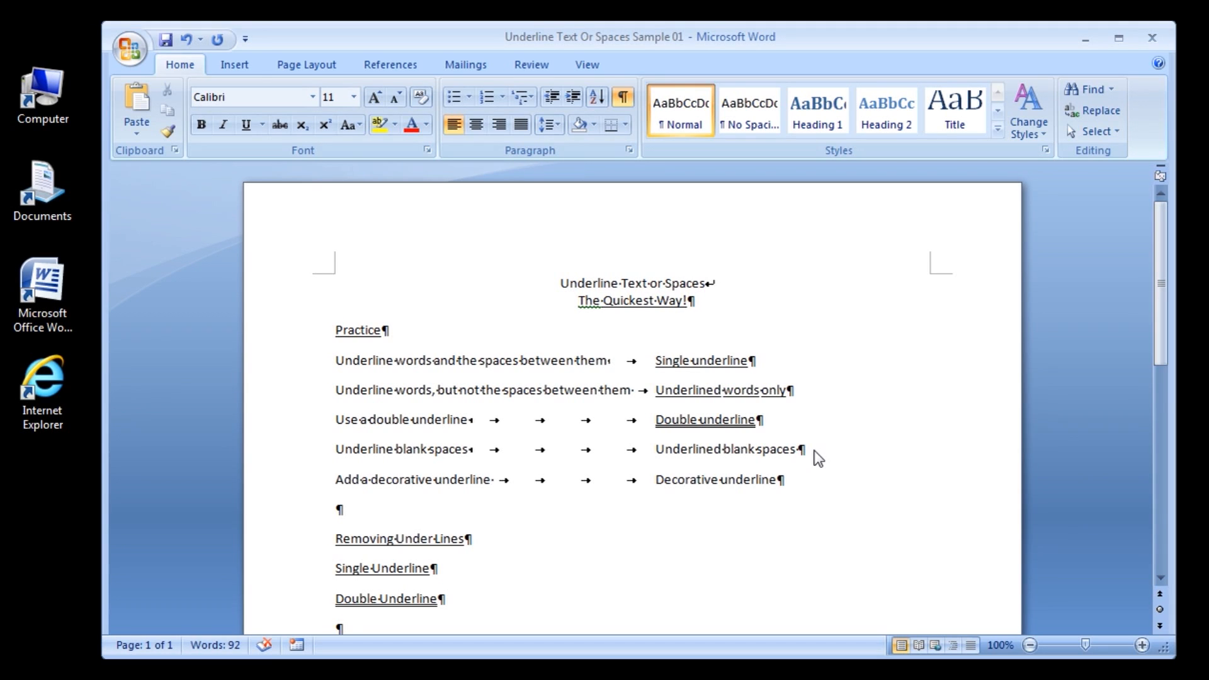
key("Tab")
double_click(811, 450)
key("ctrl+u")
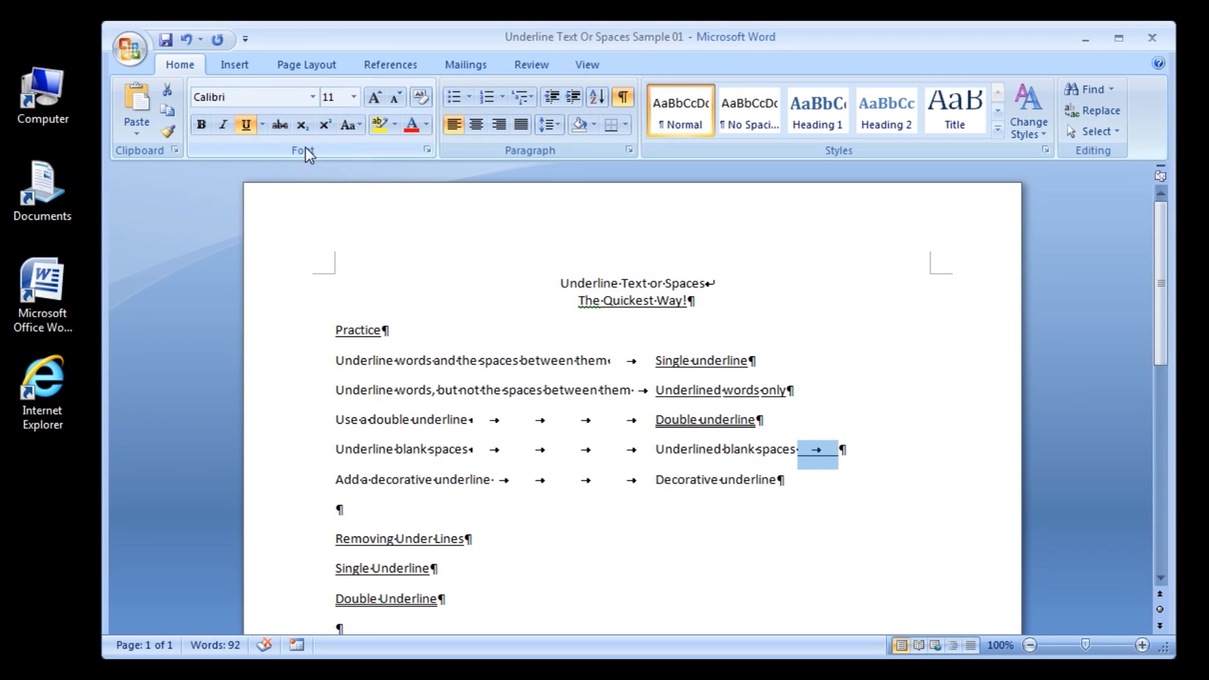
- Try a wavy underline style on the tab after "Underlined blank spaces" through the Font dialog and restore its single underline
left_click(426, 149)
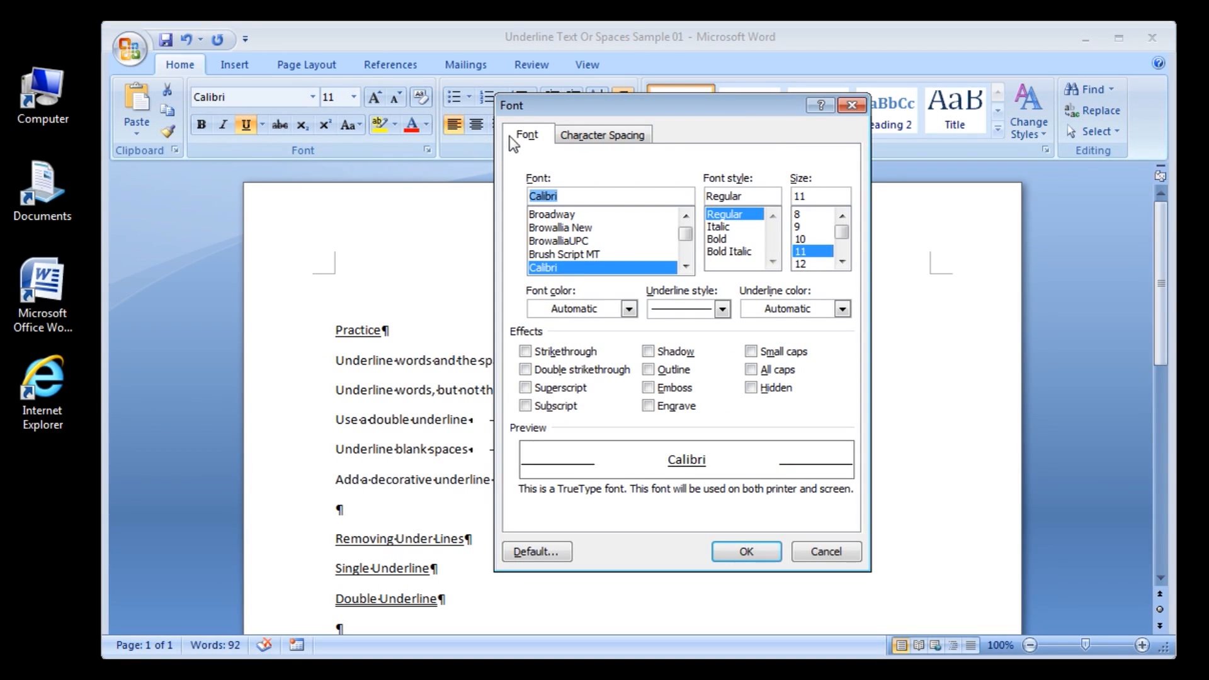
left_click(722, 310)
left_click_drag(724, 355, 730, 412)
left_click(710, 413)
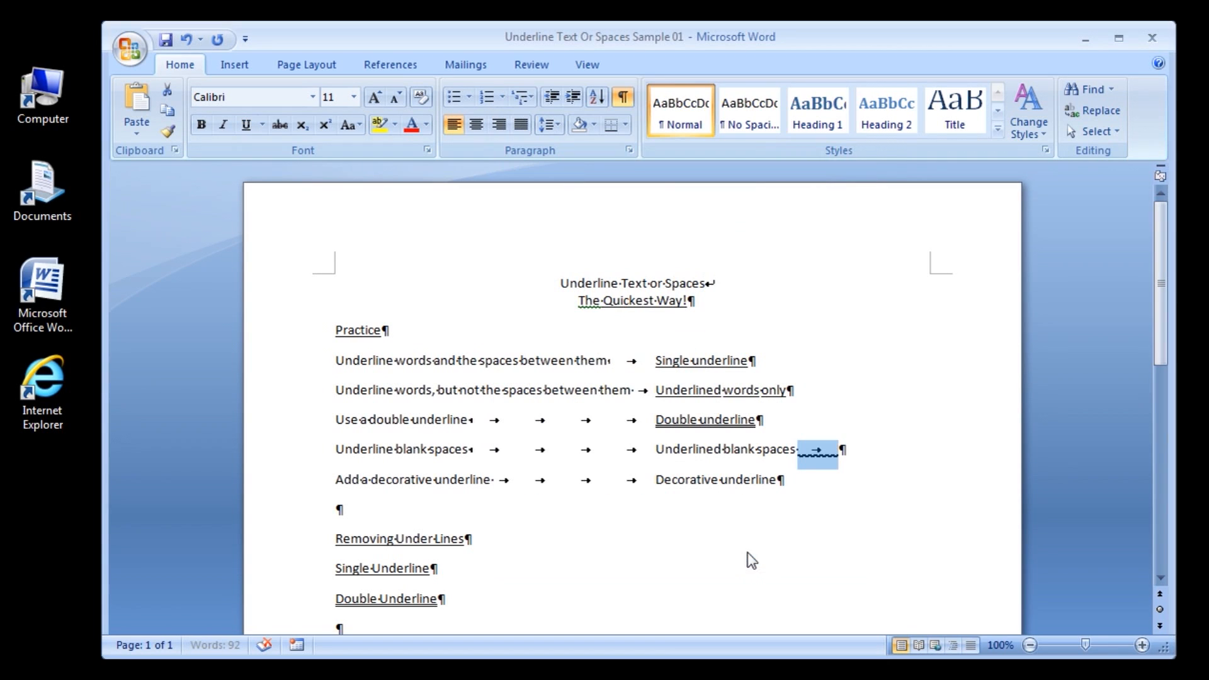
left_click(745, 553)
key("ctrl+u")
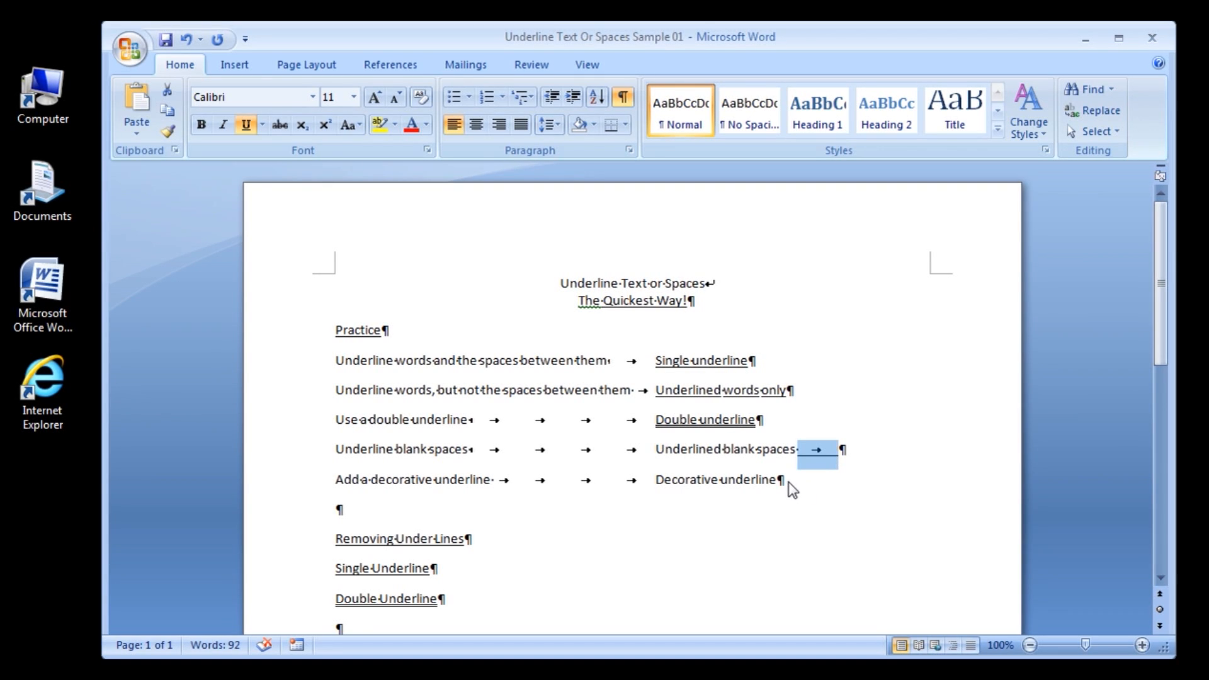
- Apply a wavy underline in black to the "Decorative underline" text through the Font dialog
left_click_drag(656, 482, 773, 478)
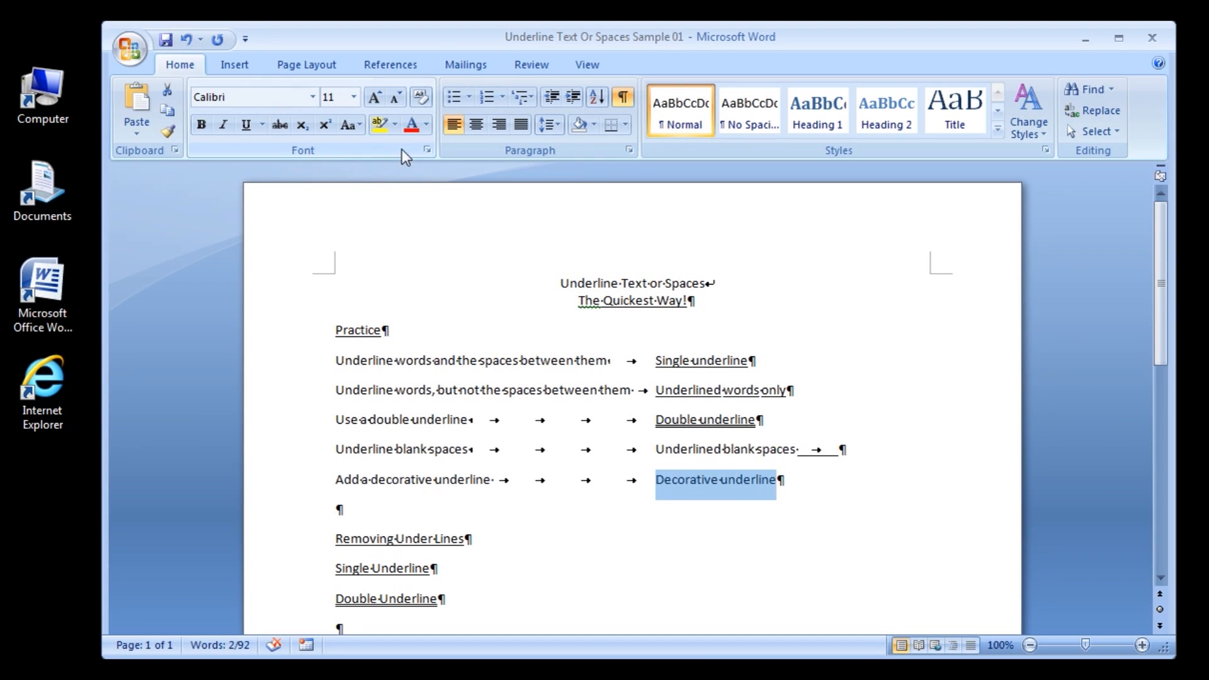
left_click(427, 150)
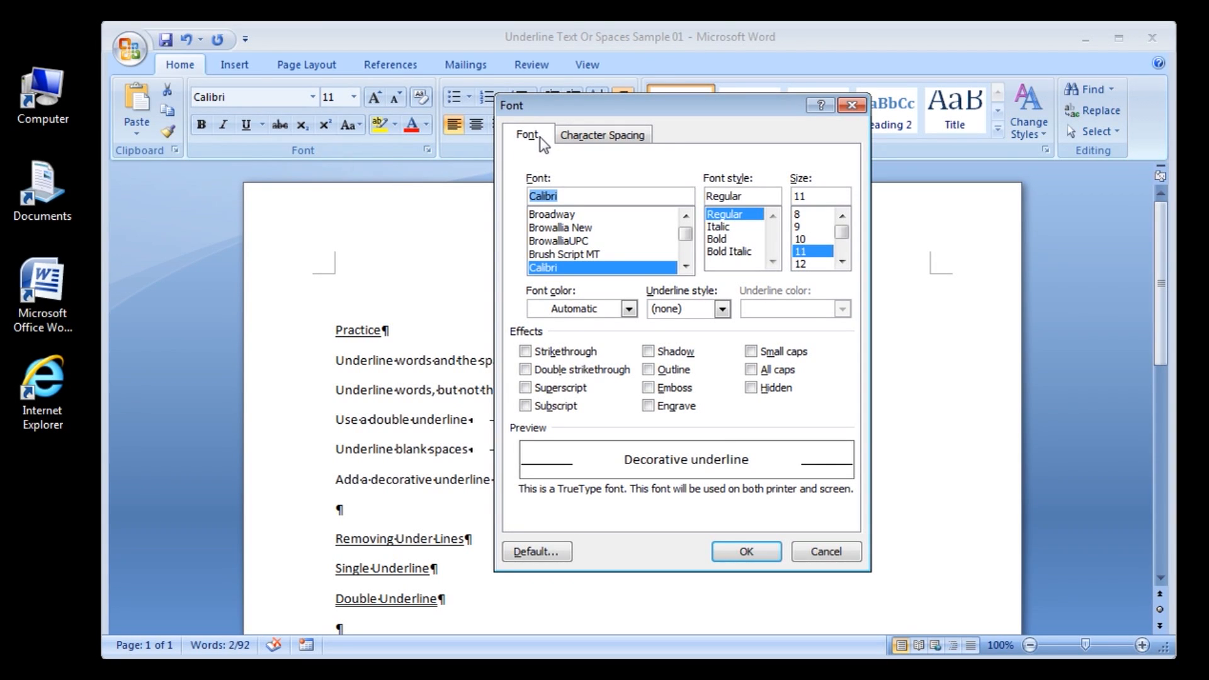
left_click(722, 308)
left_click_drag(725, 355, 723, 420)
left_click(708, 417)
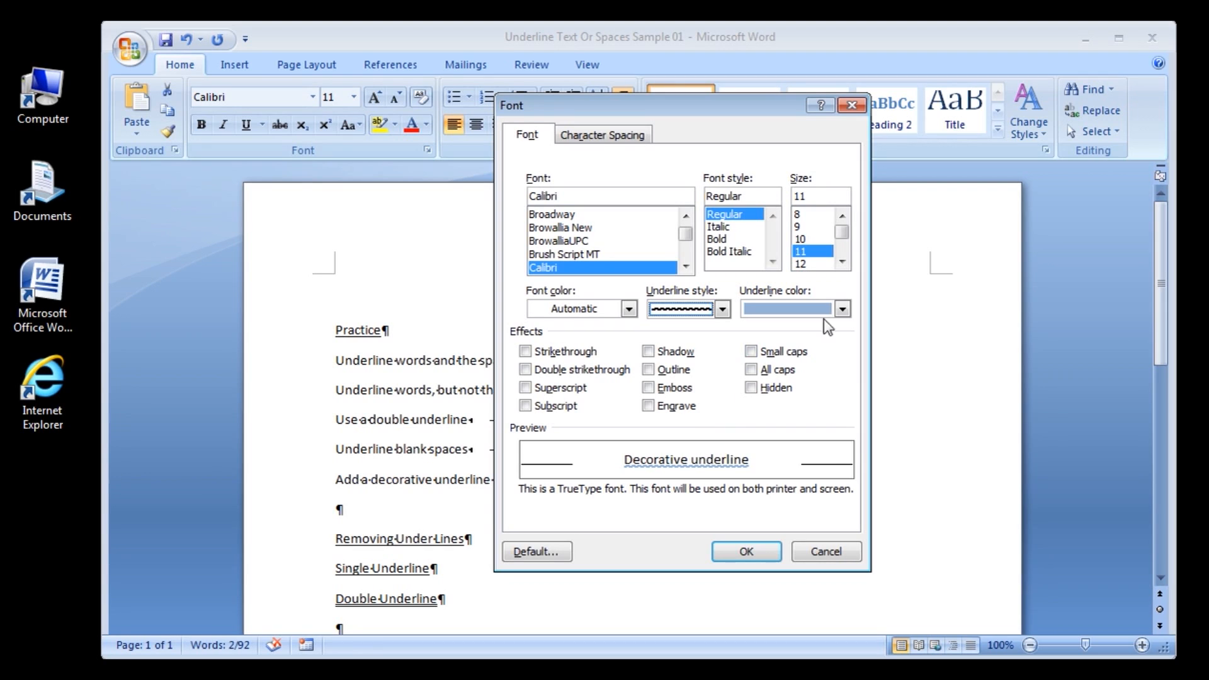
left_click(842, 309)
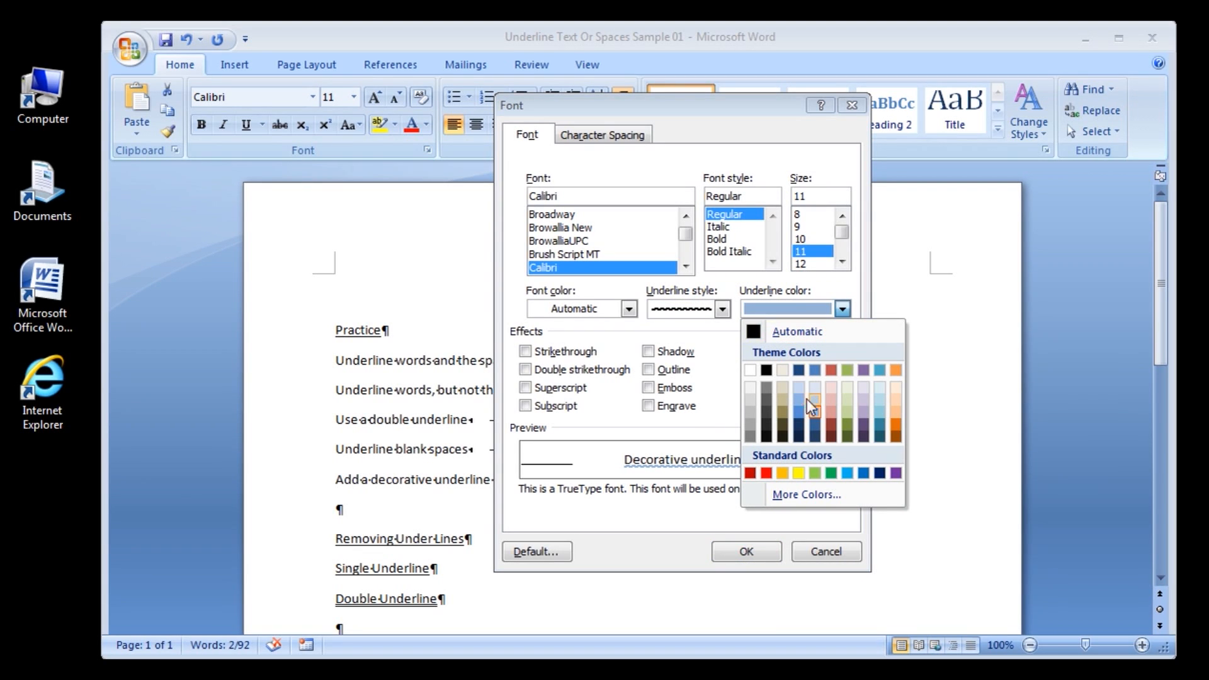
left_click(766, 372)
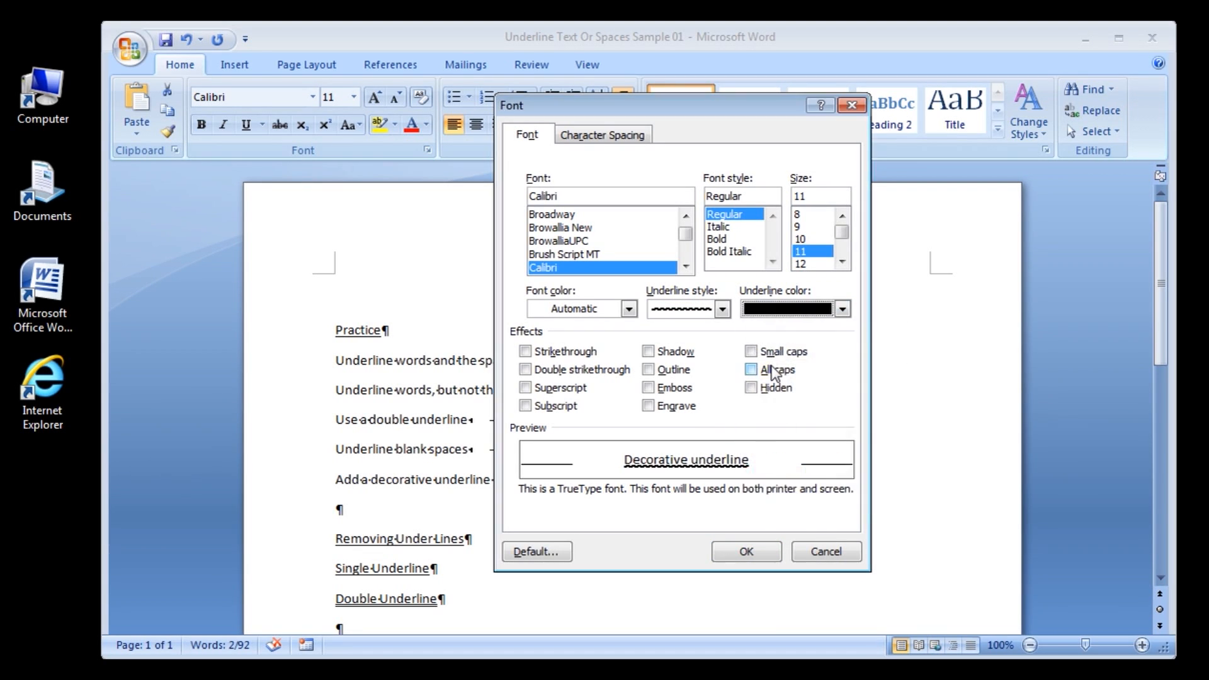
left_click(746, 552)
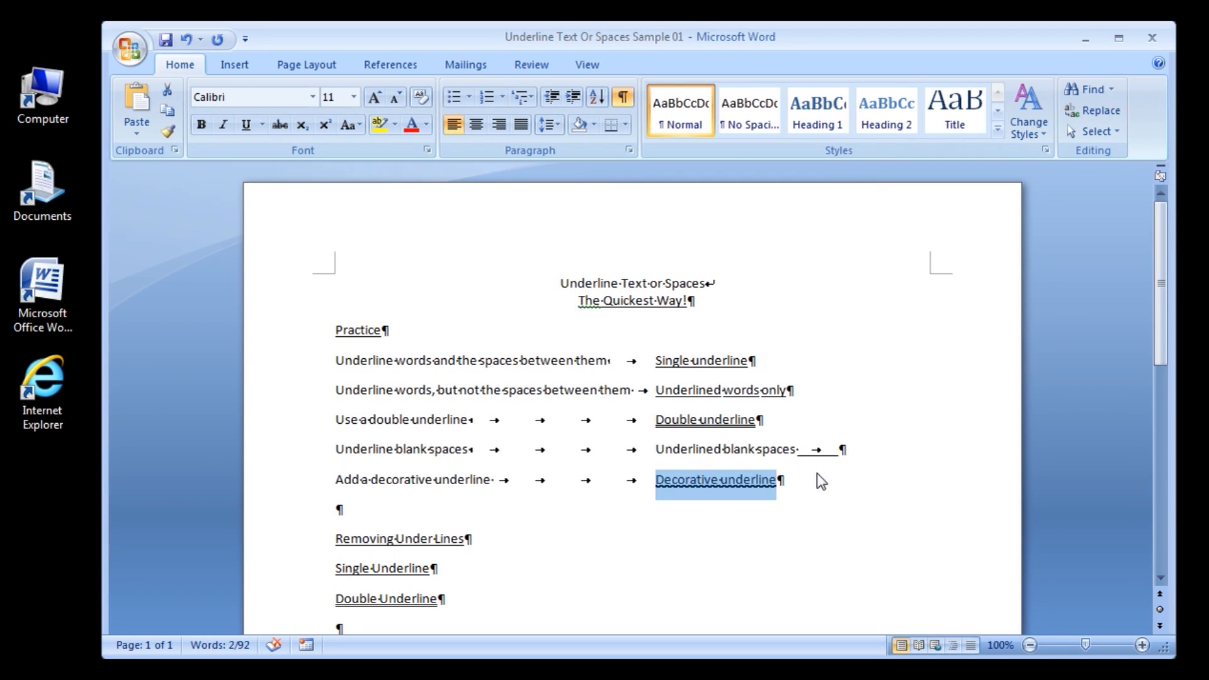
- Hide the formatting marks and remove the underline from "Single Underline" below the "Removing Under Lines" heading
left_click_drag(1157, 289, 1161, 348)
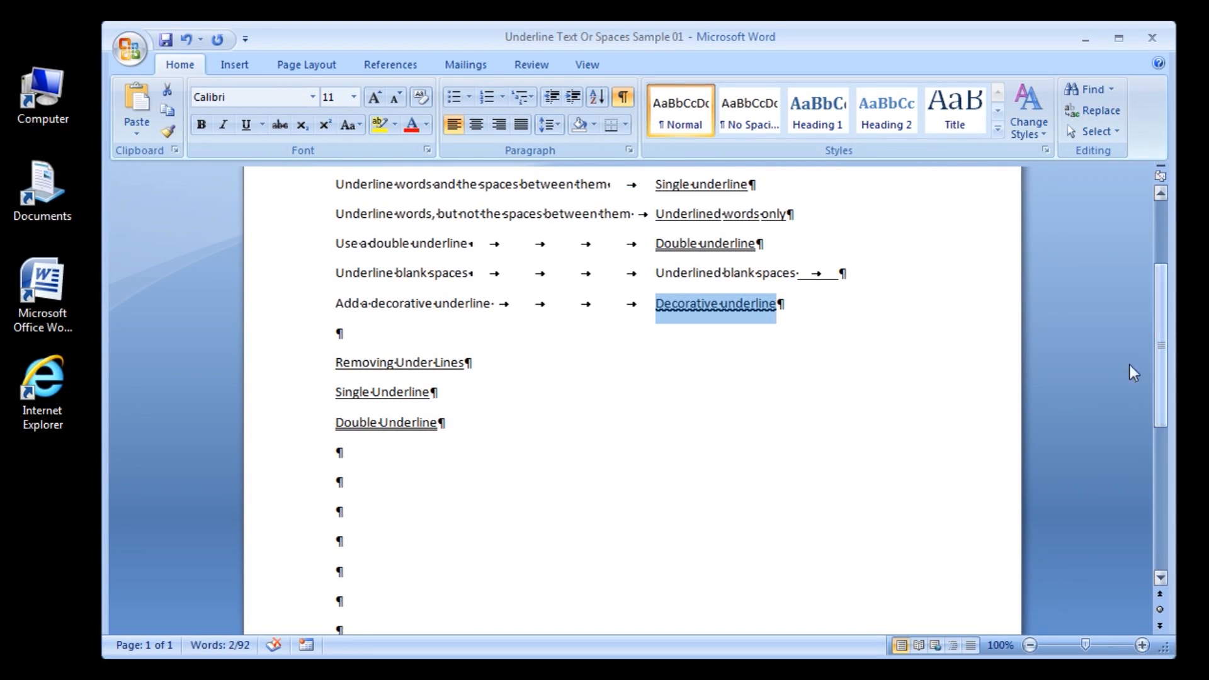
left_click(623, 97)
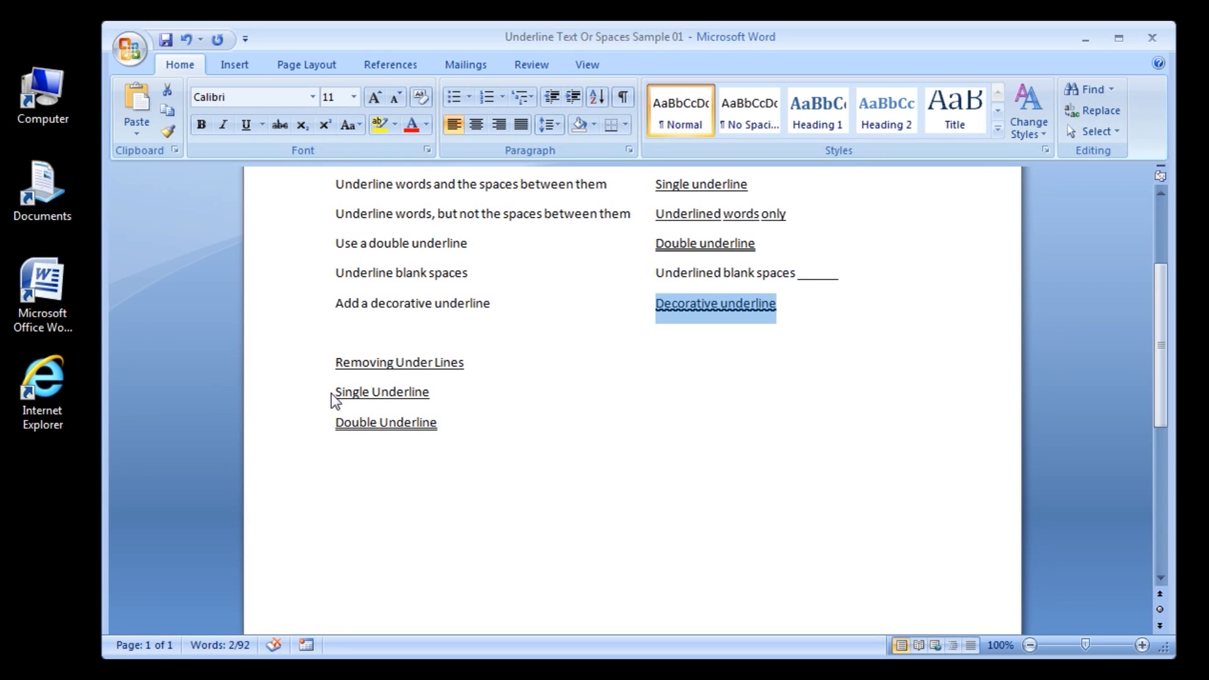
left_click_drag(334, 391, 429, 392)
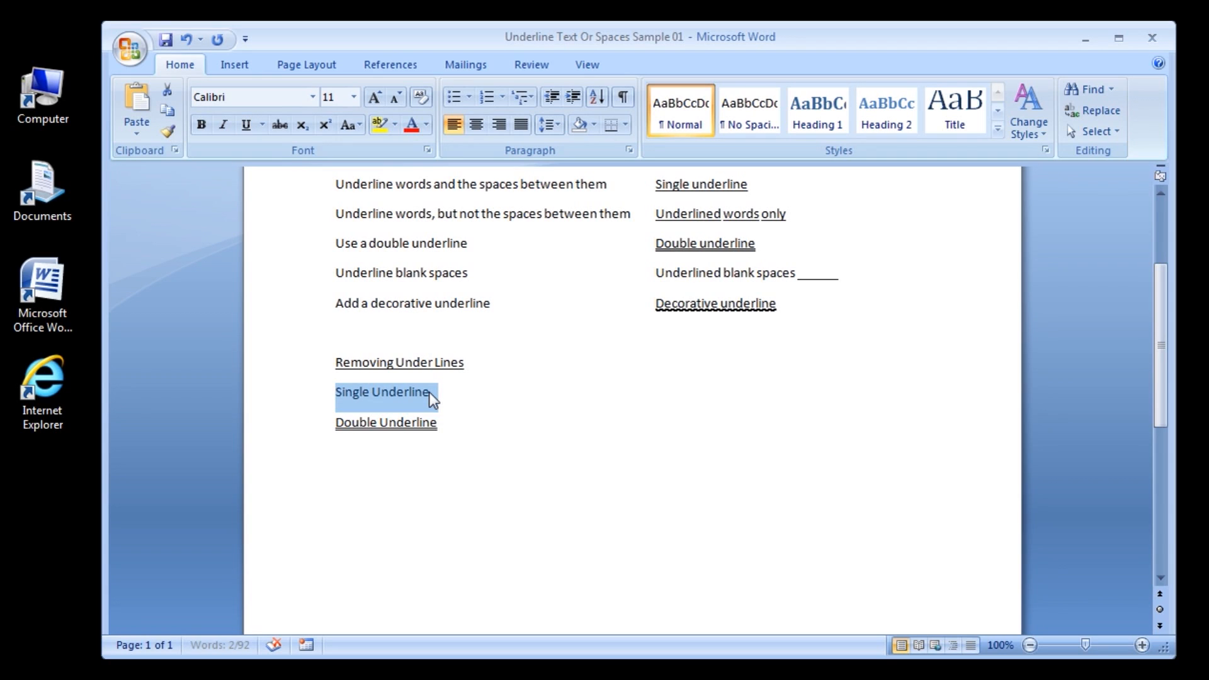
key("ctrl+u")
- Remove the double underline from the "Double Underline" text below the "Removing Under Lines" heading
left_click_drag(337, 425, 440, 426)
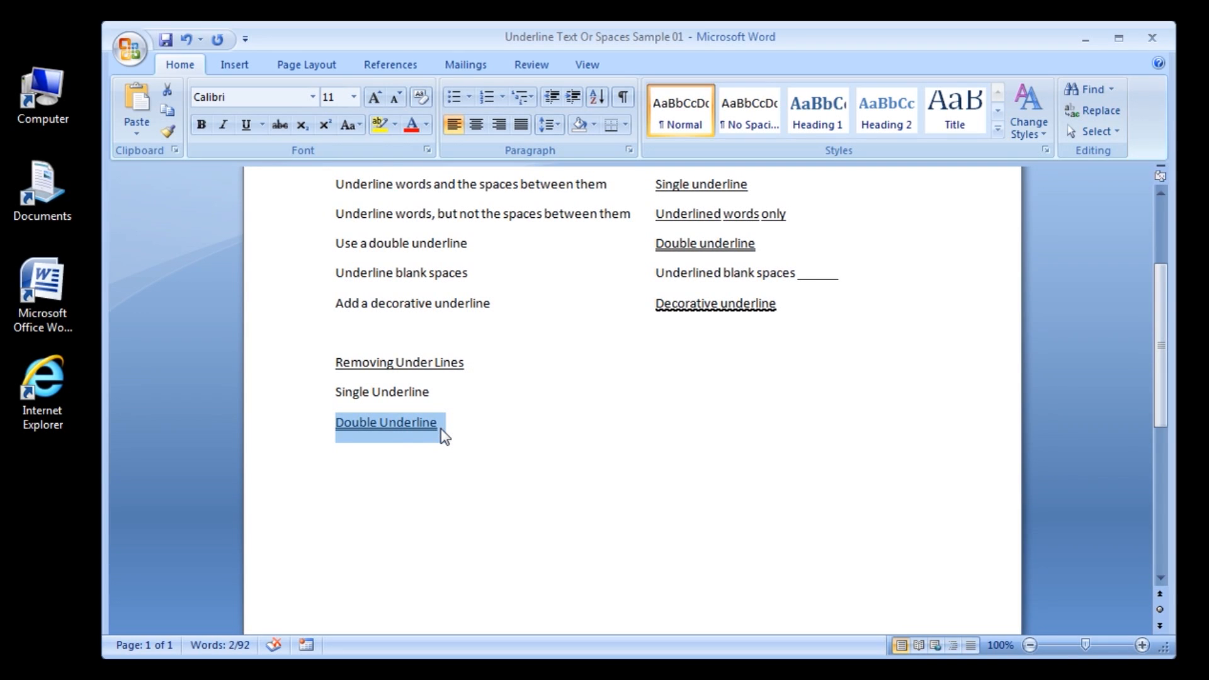
key("ctrl+u")
key("ctrl+u")
left_click(456, 427)
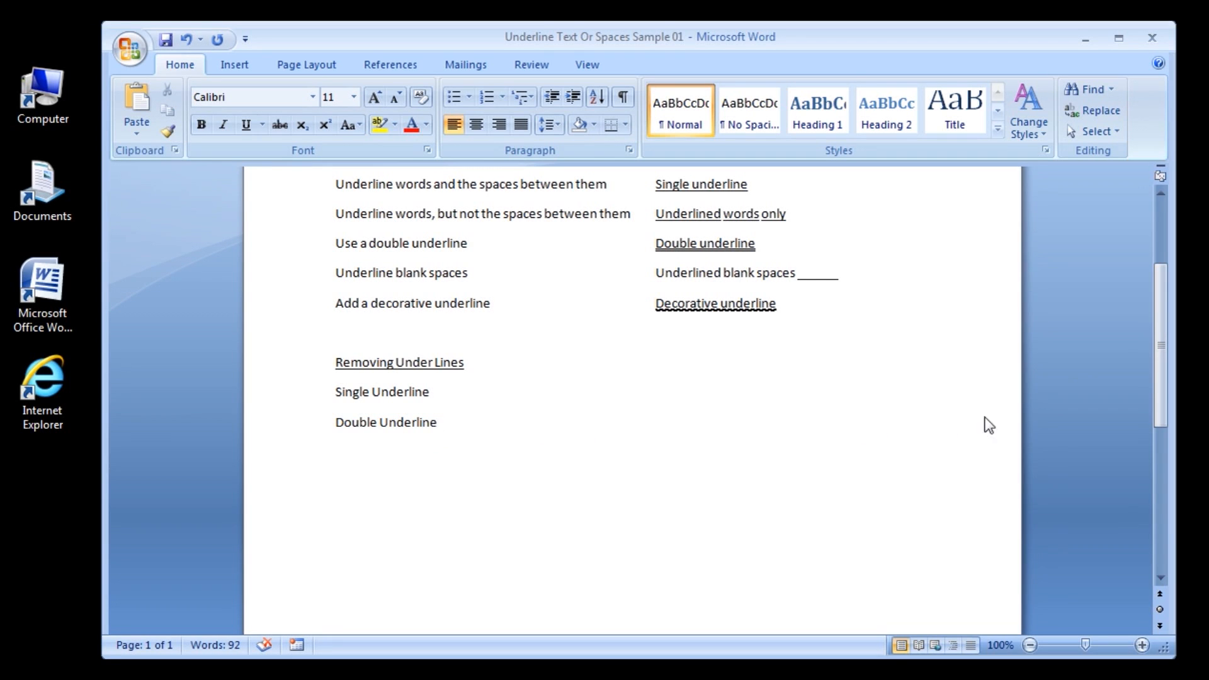
- Return to the beginning of the document and bring up the file commands
left_click_drag(1157, 402, 1168, 358)
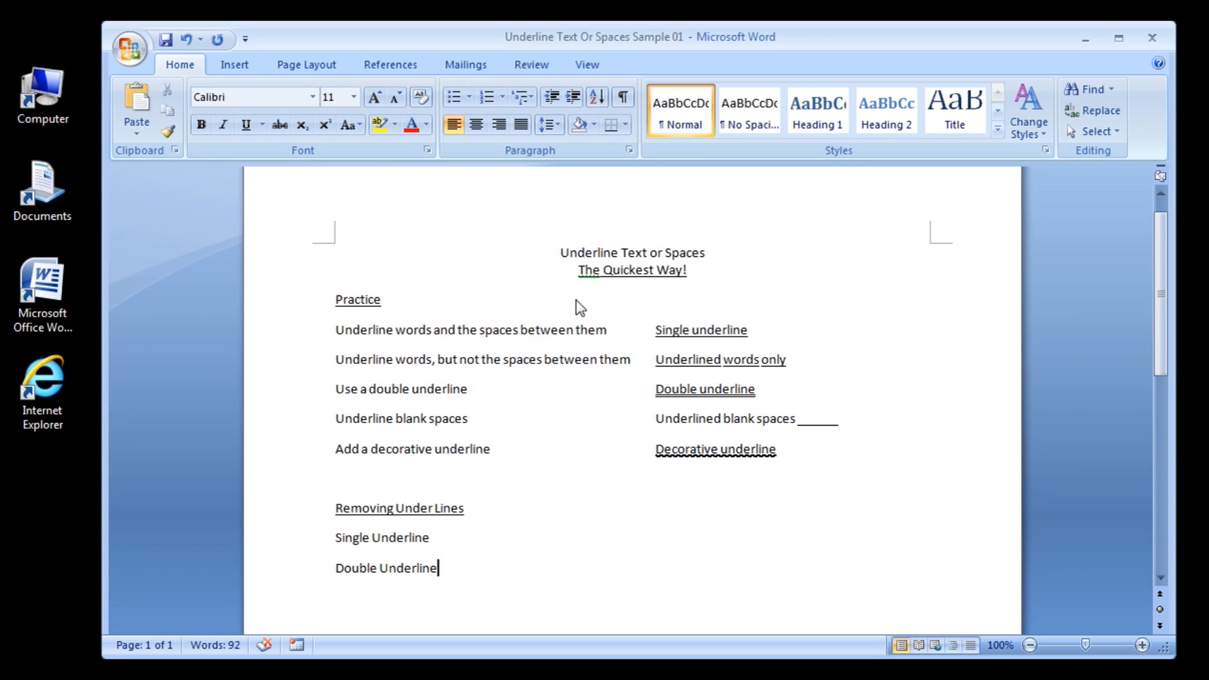
left_click(131, 51)
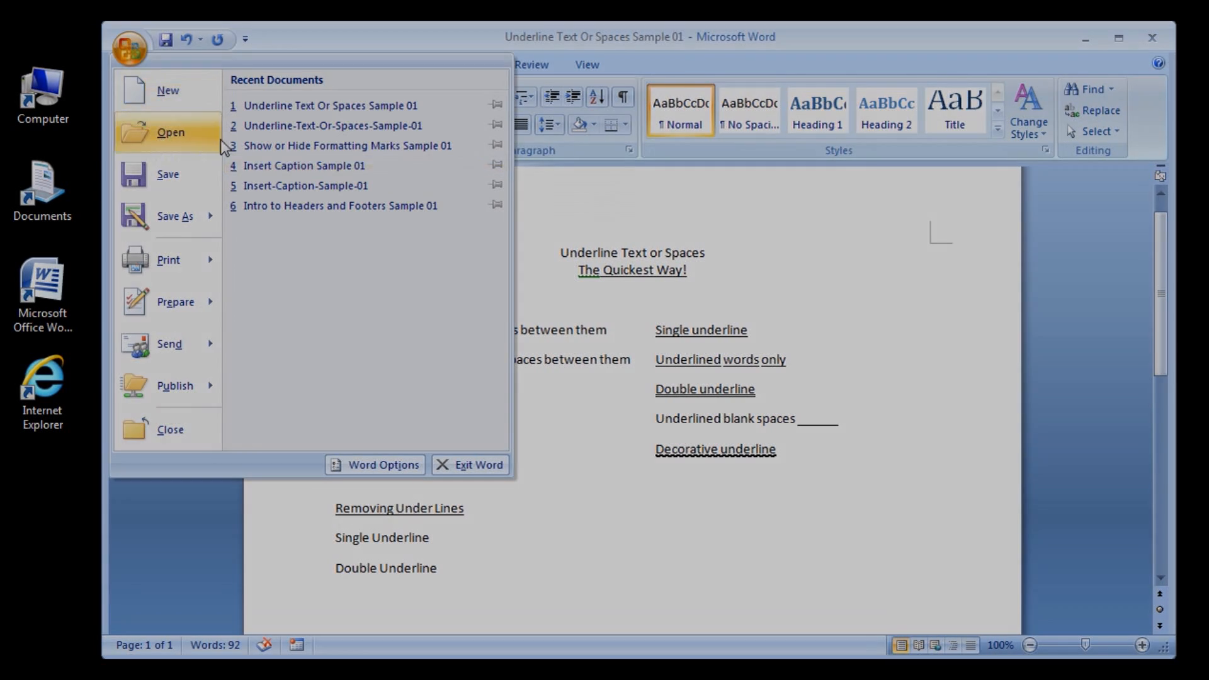